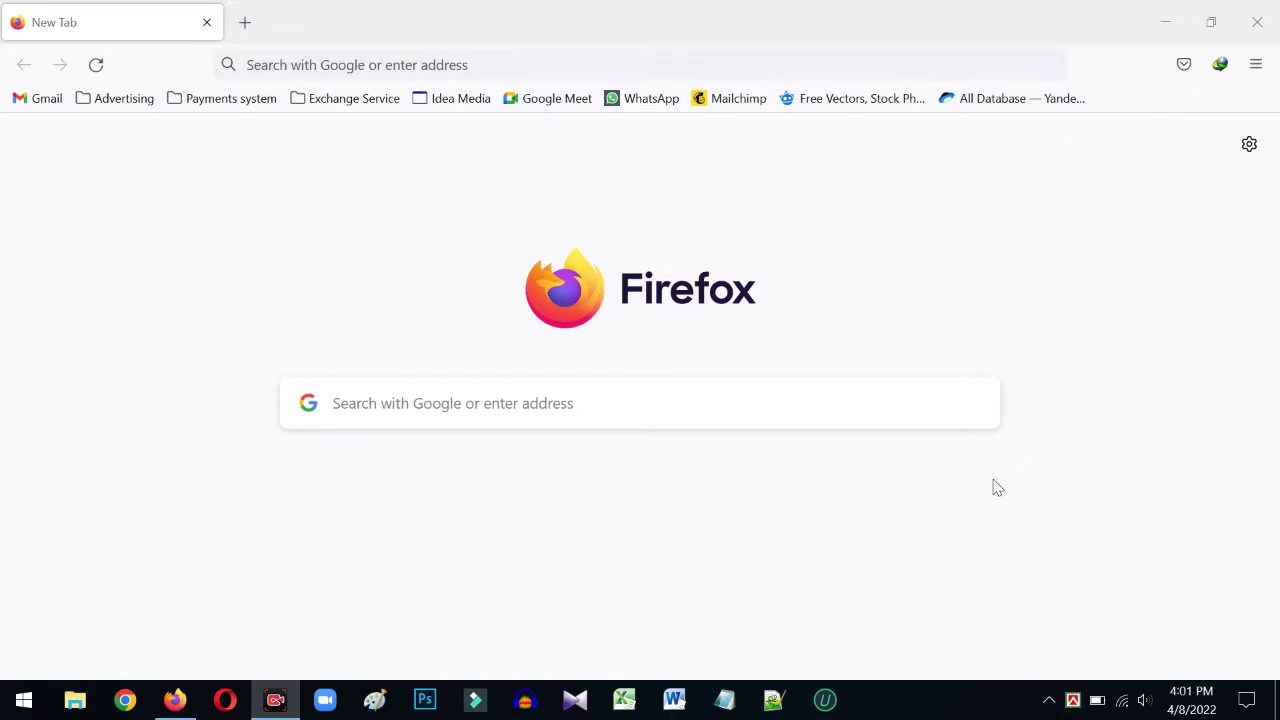
Step: Open the bookmarked Google Manager site, sign in with the freelancer Google account, and enter its first listed non-manager Google Ads account
{"action": "left_click", "coordinate": [123, 99]}
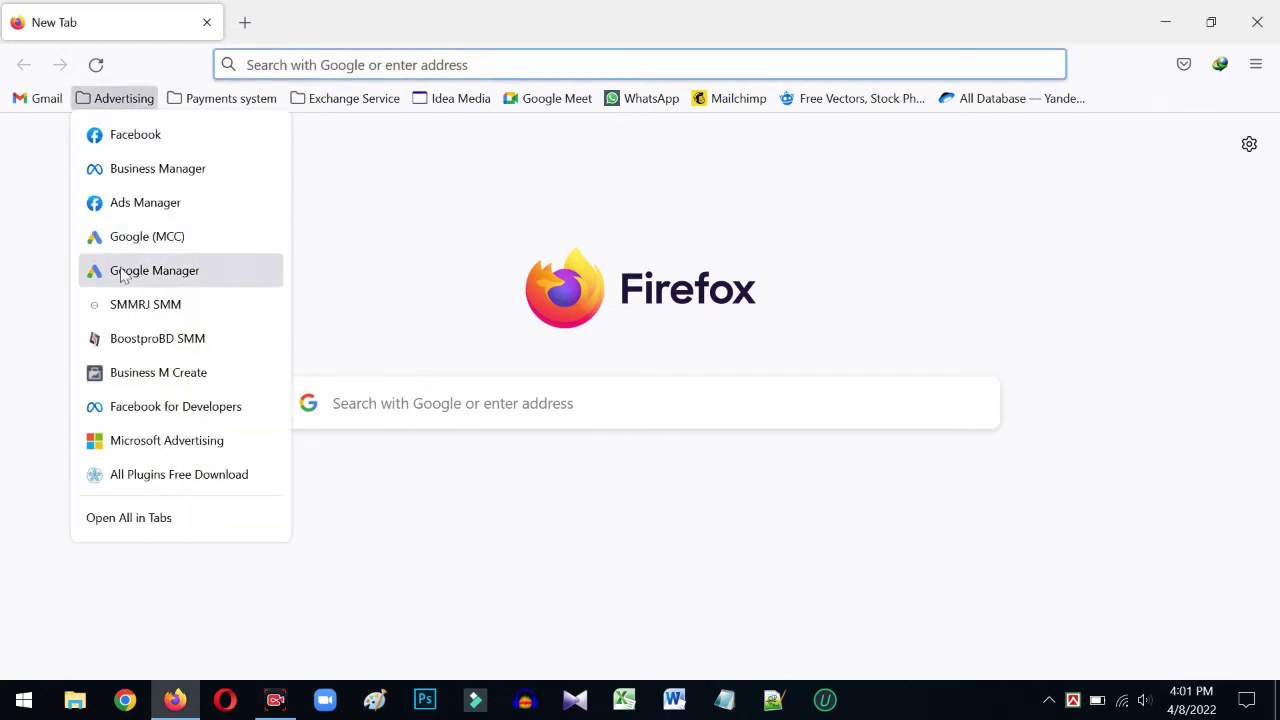
{"action": "left_click", "coordinate": [125, 272]}
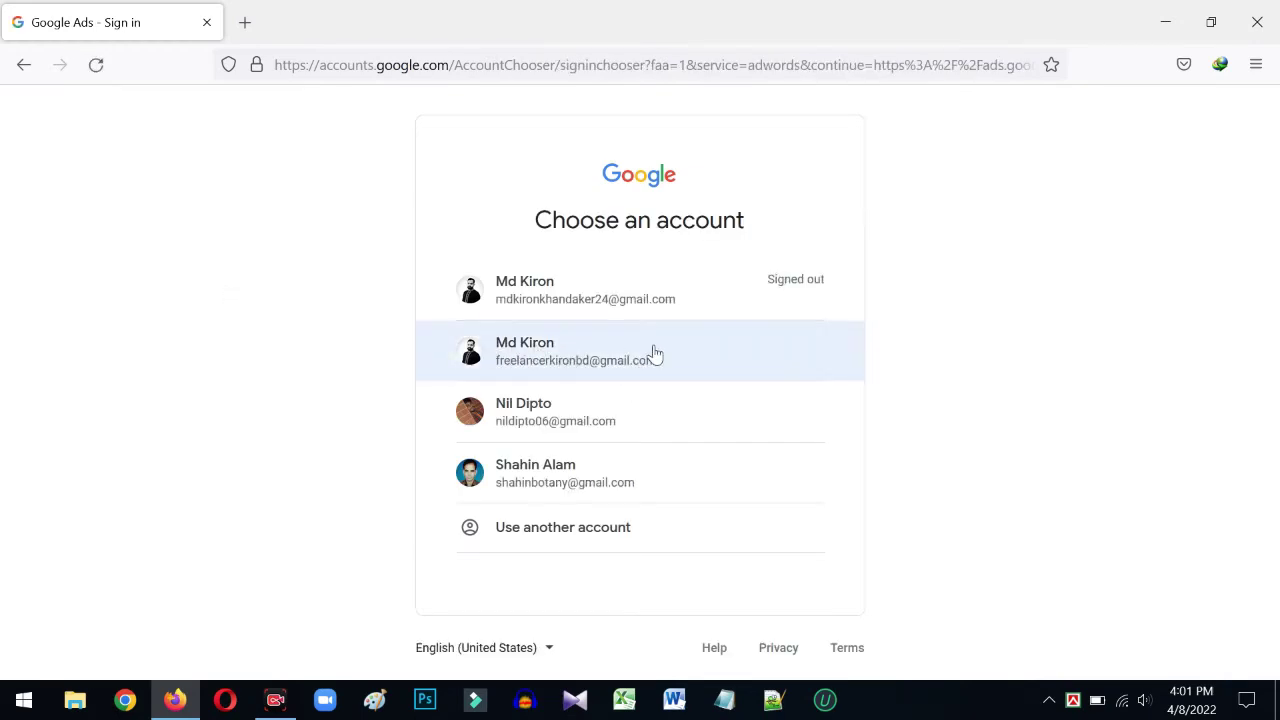
{"action": "left_click", "coordinate": [563, 360]}
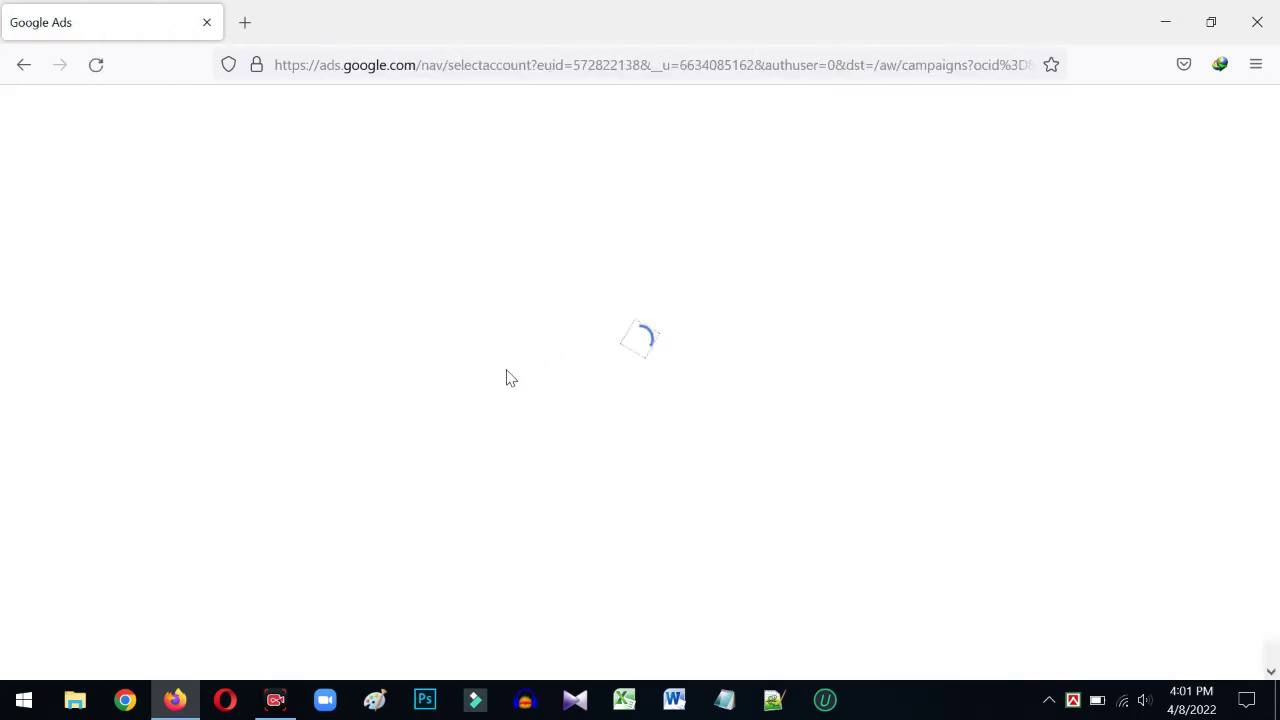
{"action": "scroll", "coordinate": [614, 480], "scroll_direction": "down", "scroll_amount": 2}
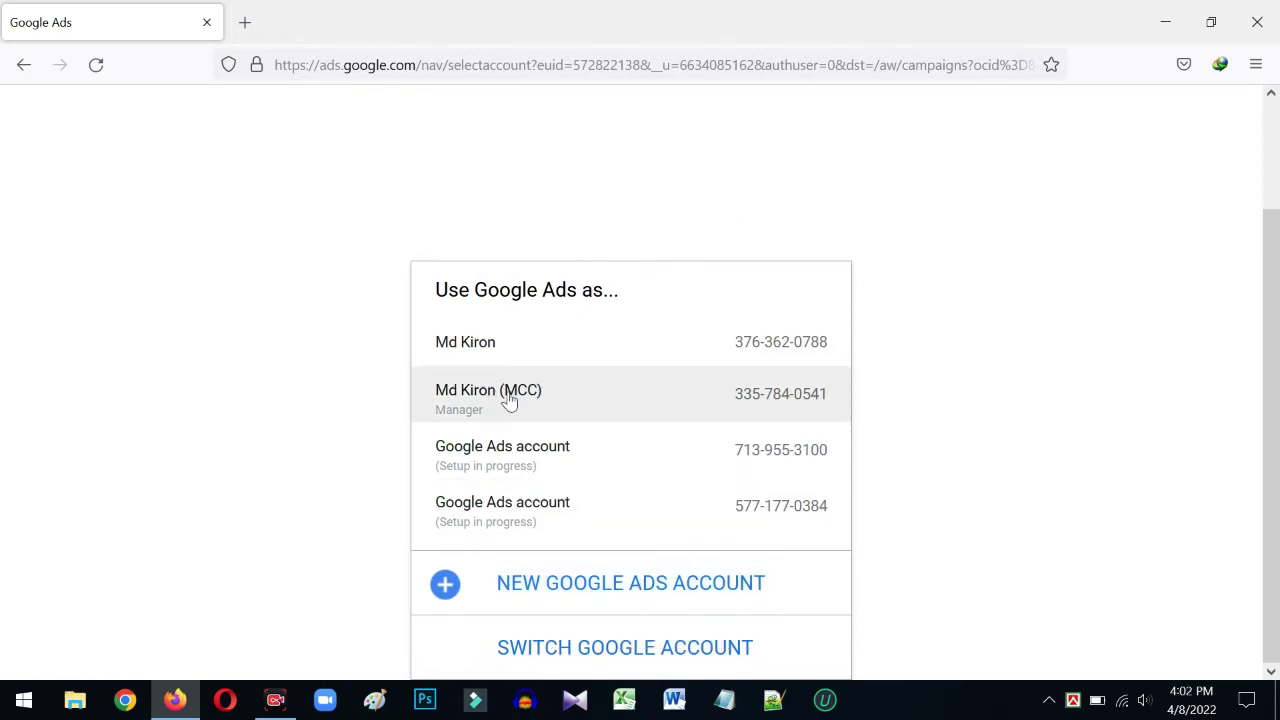
{"action": "left_click", "coordinate": [519, 350]}
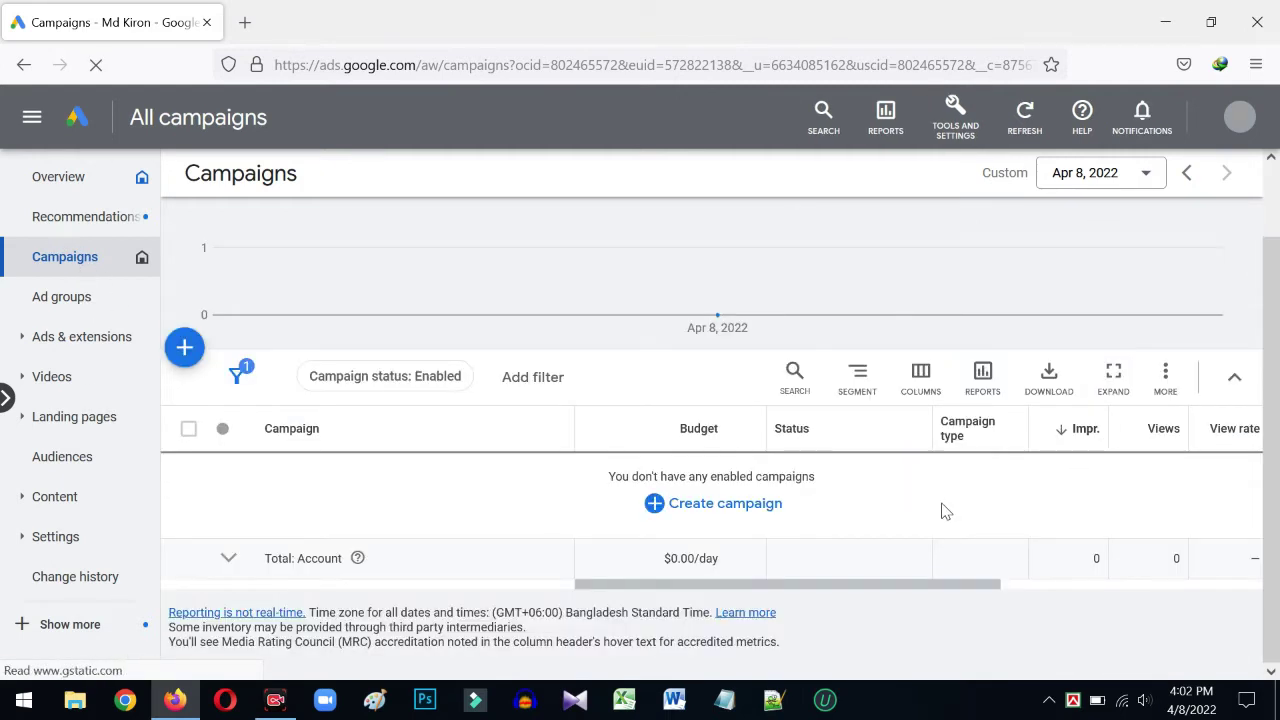
Step: Hide the payment verification alert and start creating a new campaign
{"action": "mouse_move", "coordinate": [980, 374]}
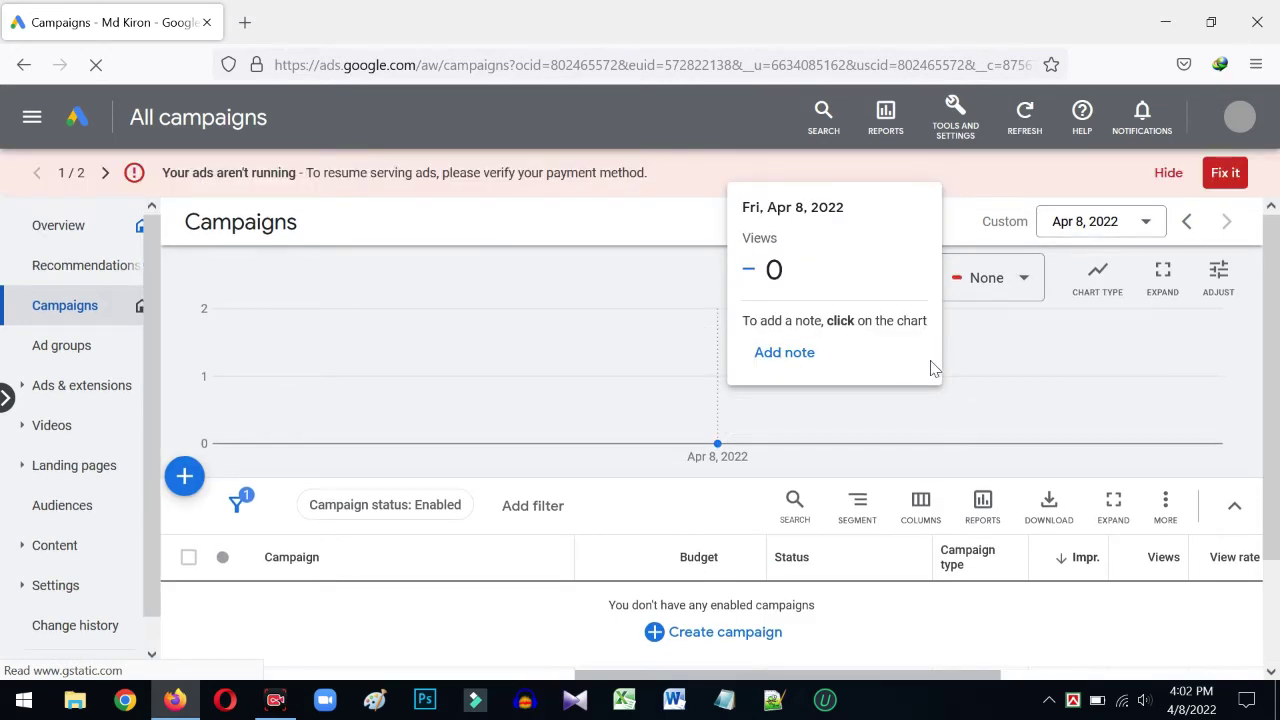
{"action": "left_click", "coordinate": [1167, 171]}
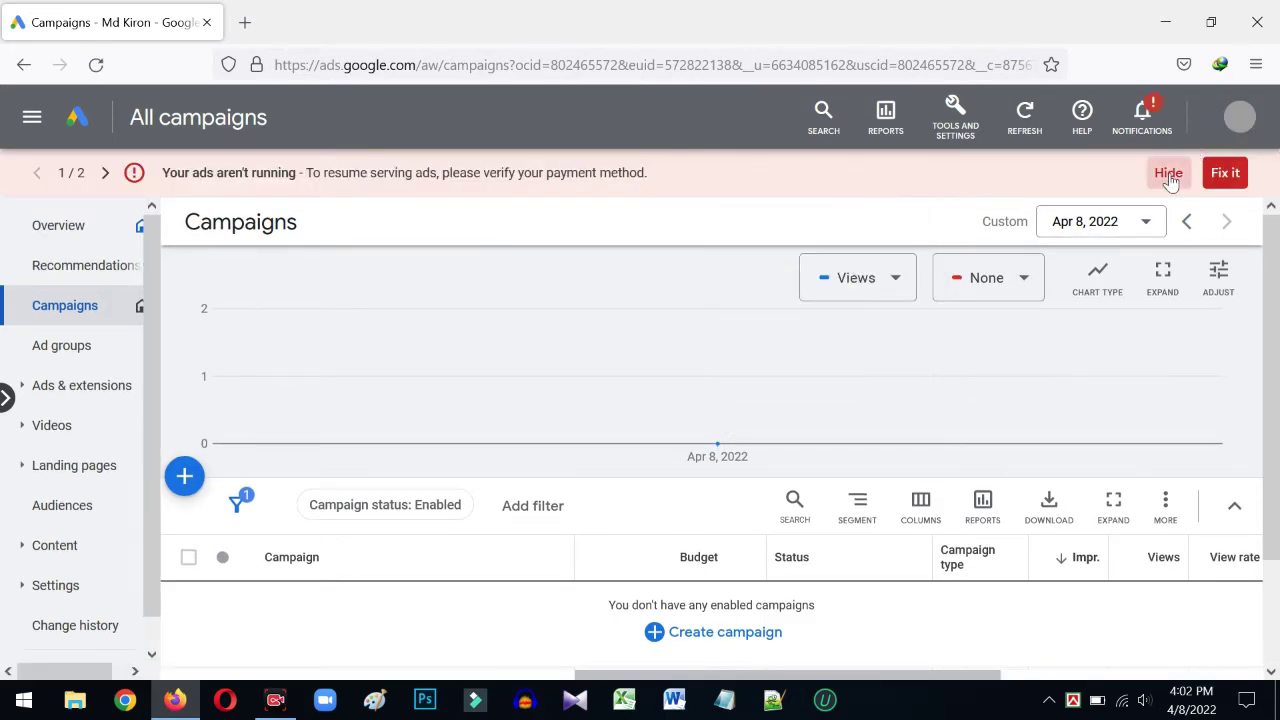
{"action": "mouse_move", "coordinate": [755, 325]}
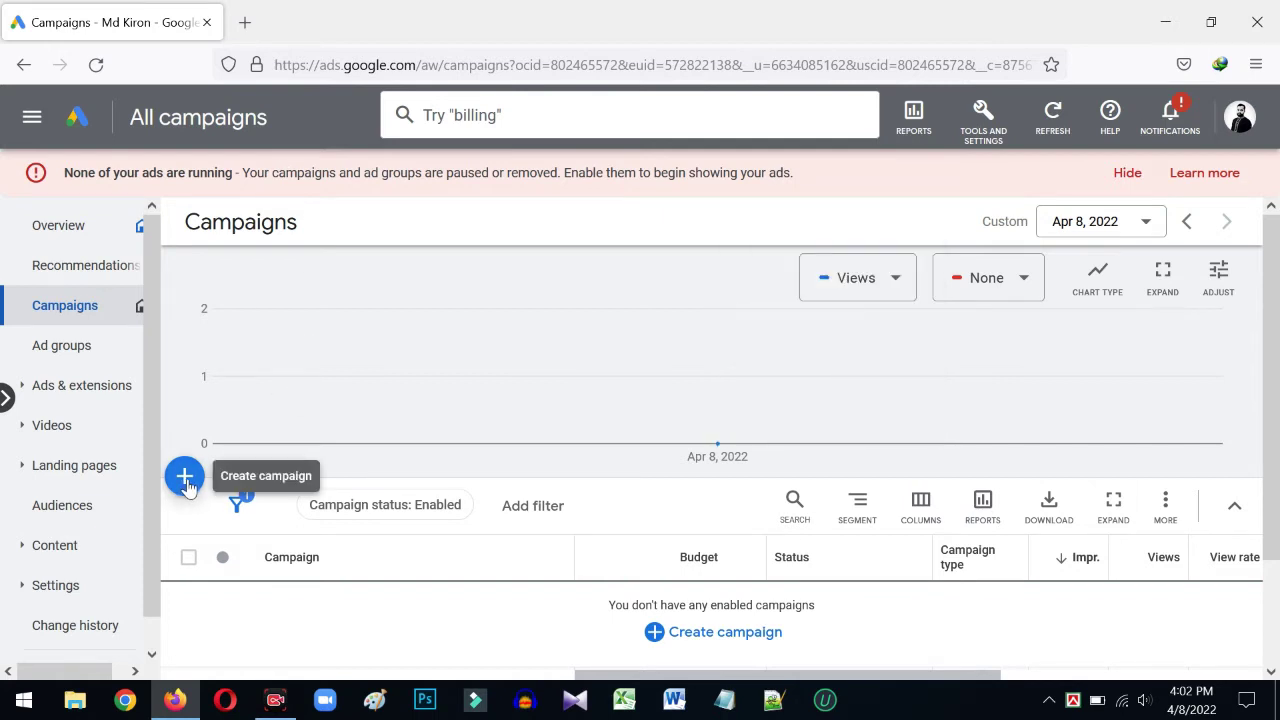
{"action": "scroll", "coordinate": [189, 484], "scroll_direction": "down", "scroll_amount": 2}
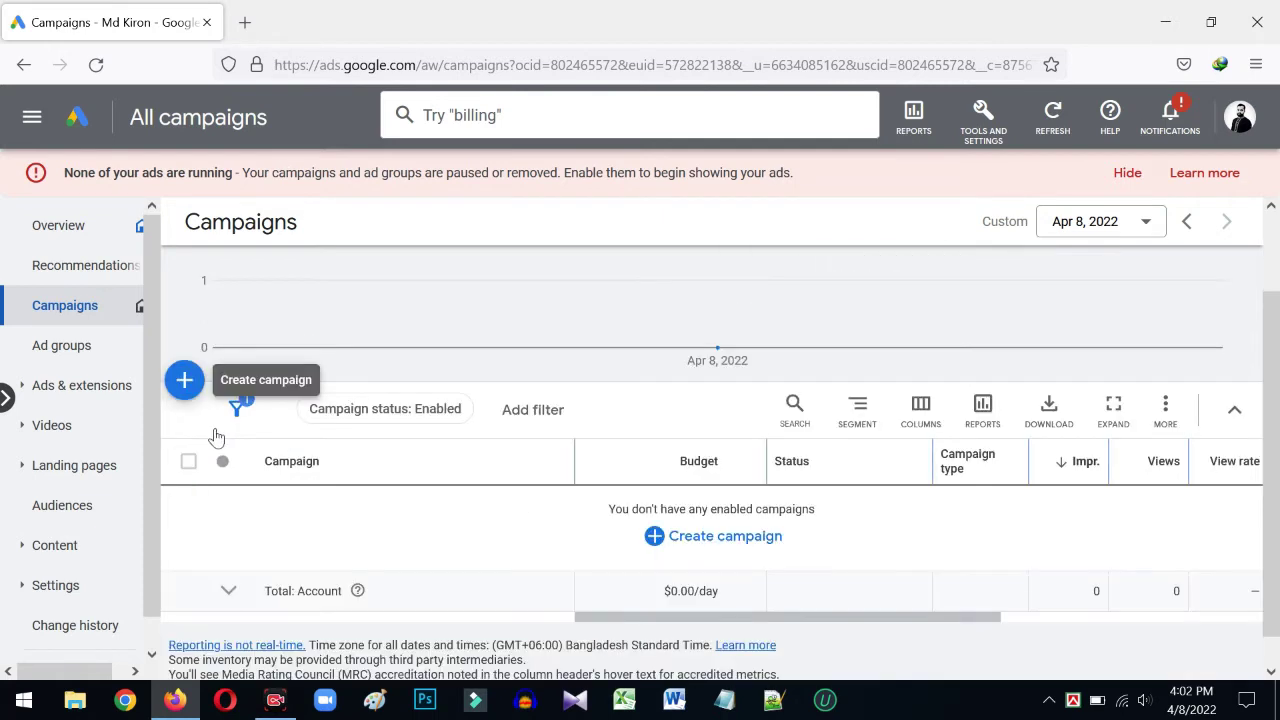
{"action": "left_click", "coordinate": [185, 385]}
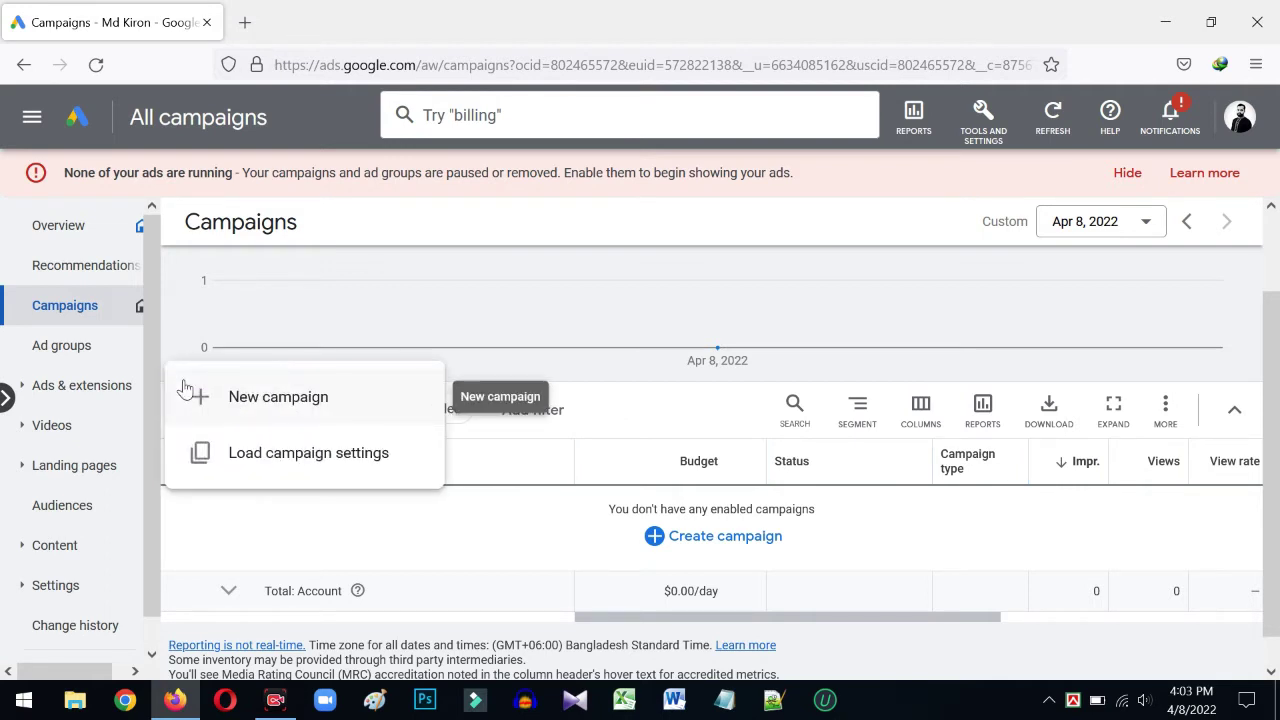
{"action": "left_click", "coordinate": [276, 397]}
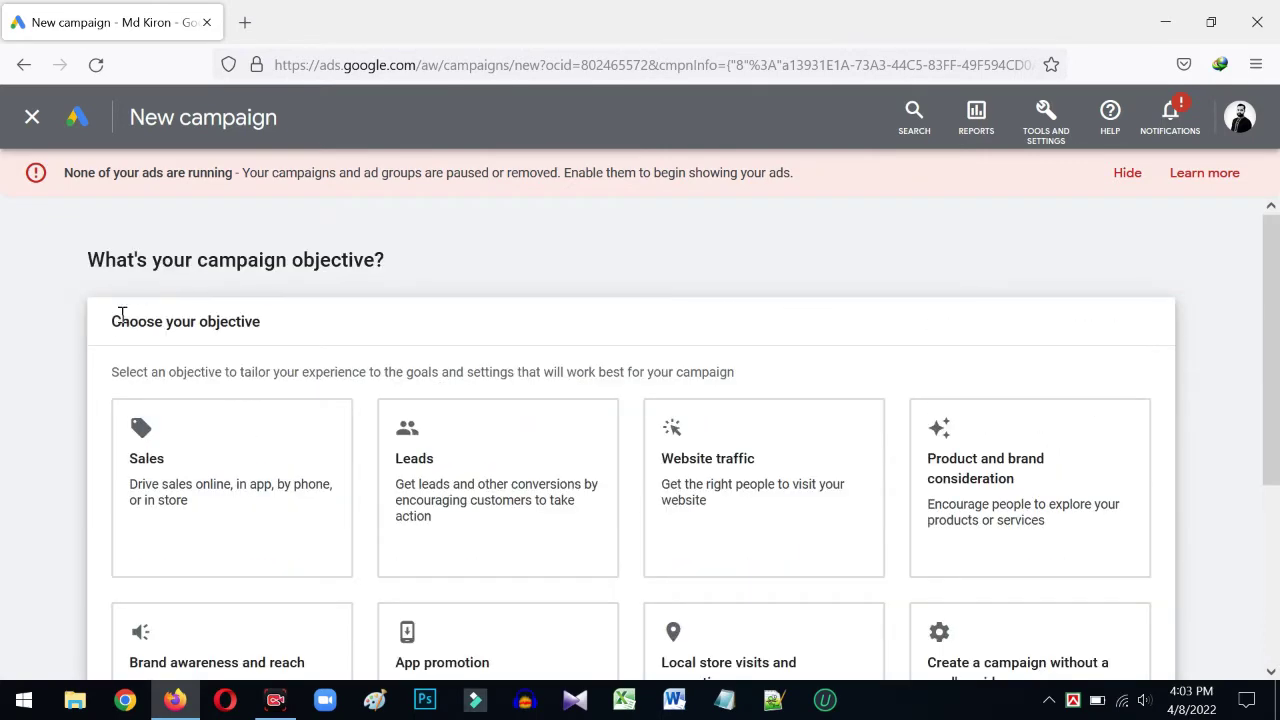
Step: Choose "Create a campaign without a goal's guidance" as the campaign objective
{"action": "left_click_drag", "start_coordinate": [111, 321], "coordinate": [270, 331]}
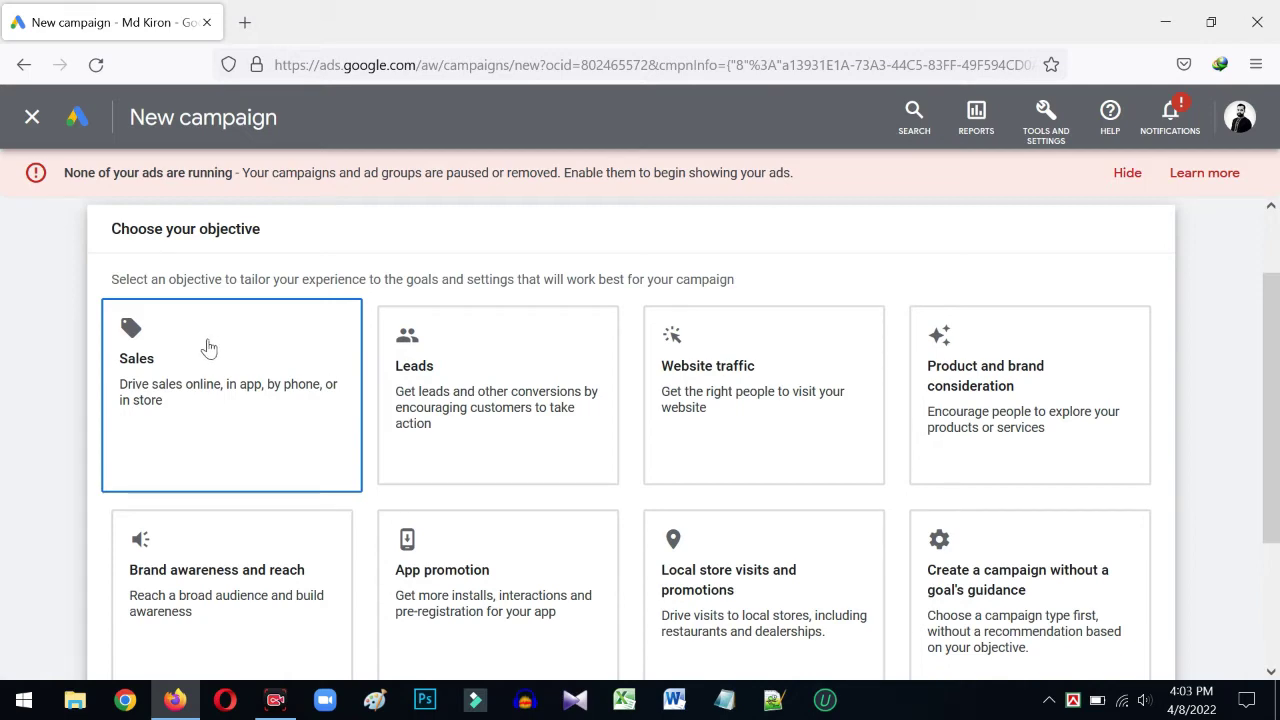
{"action": "scroll", "coordinate": [1060, 490], "scroll_direction": "down", "scroll_amount": 3}
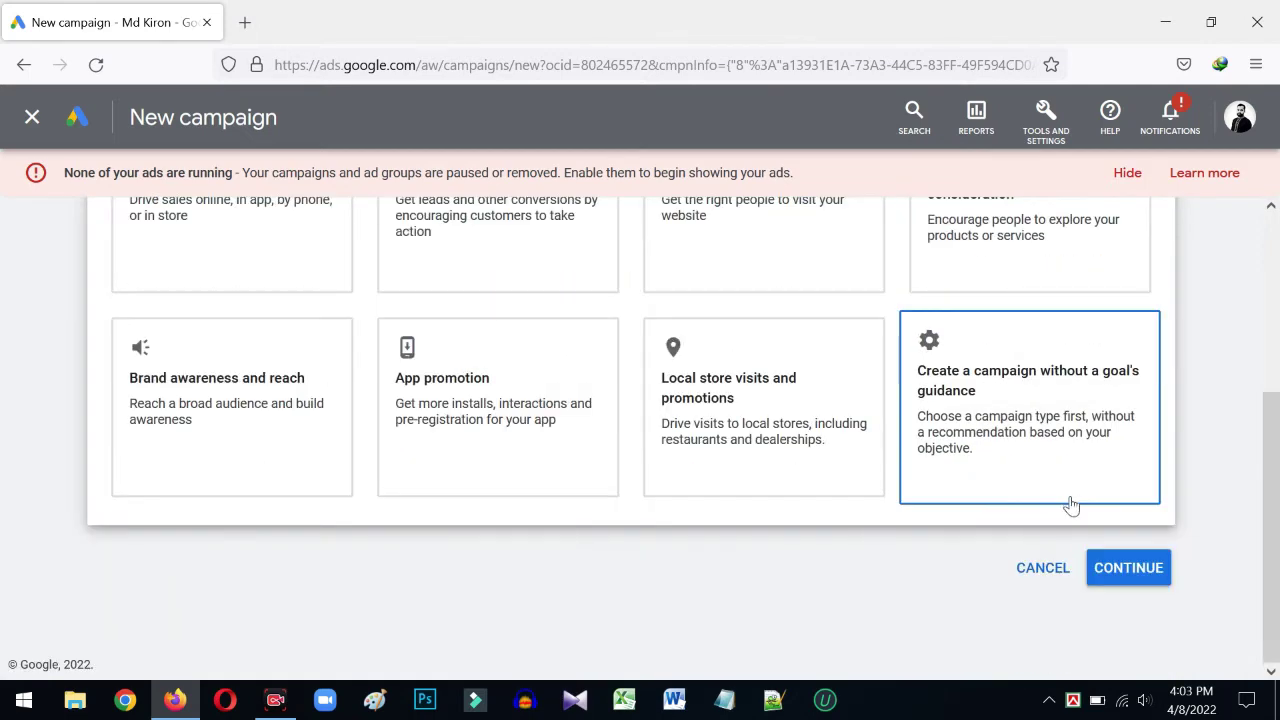
{"action": "scroll", "coordinate": [199, 360], "scroll_direction": "up", "scroll_amount": 2}
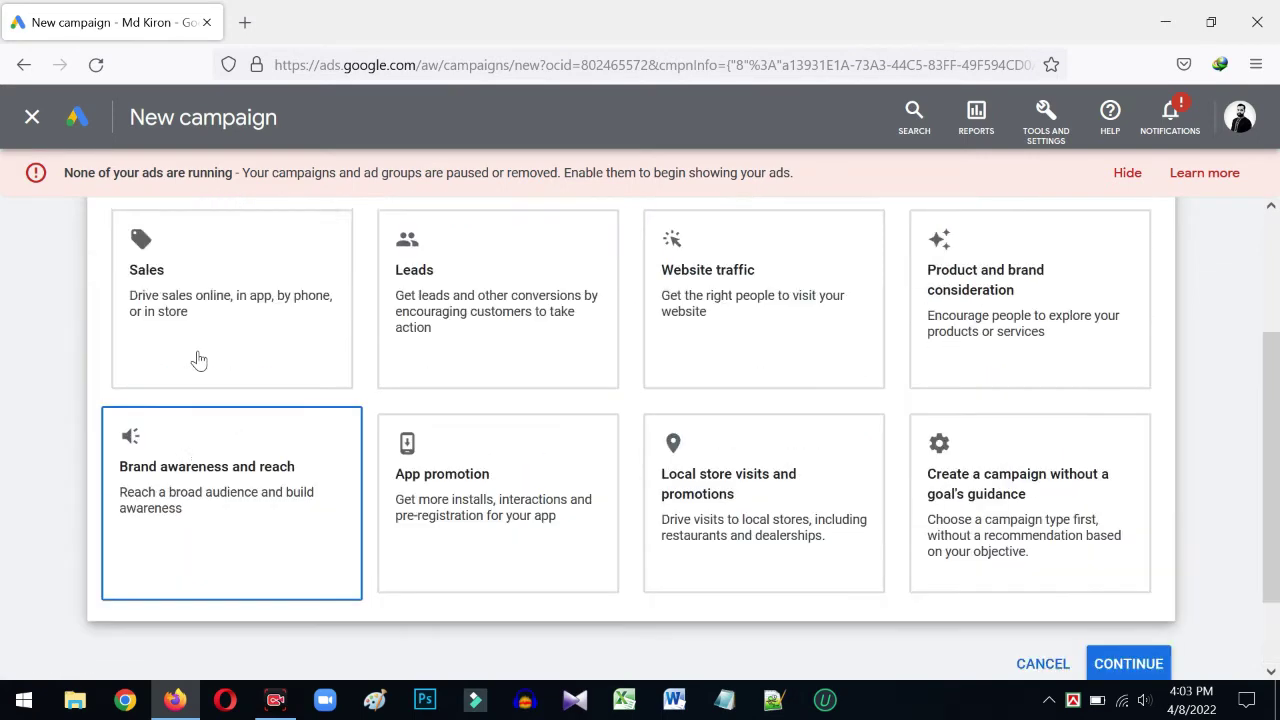
{"action": "scroll", "coordinate": [199, 360], "scroll_direction": "up", "scroll_amount": 2}
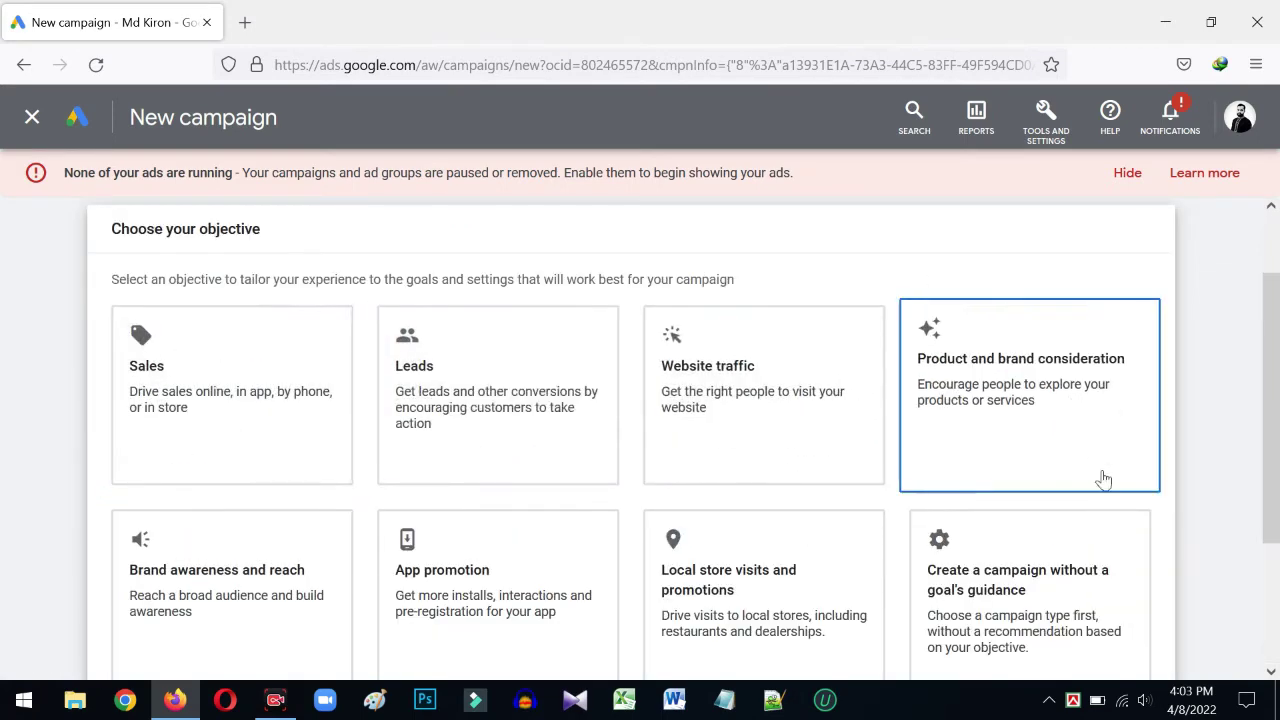
{"action": "scroll", "coordinate": [1098, 480], "scroll_direction": "down", "scroll_amount": 3}
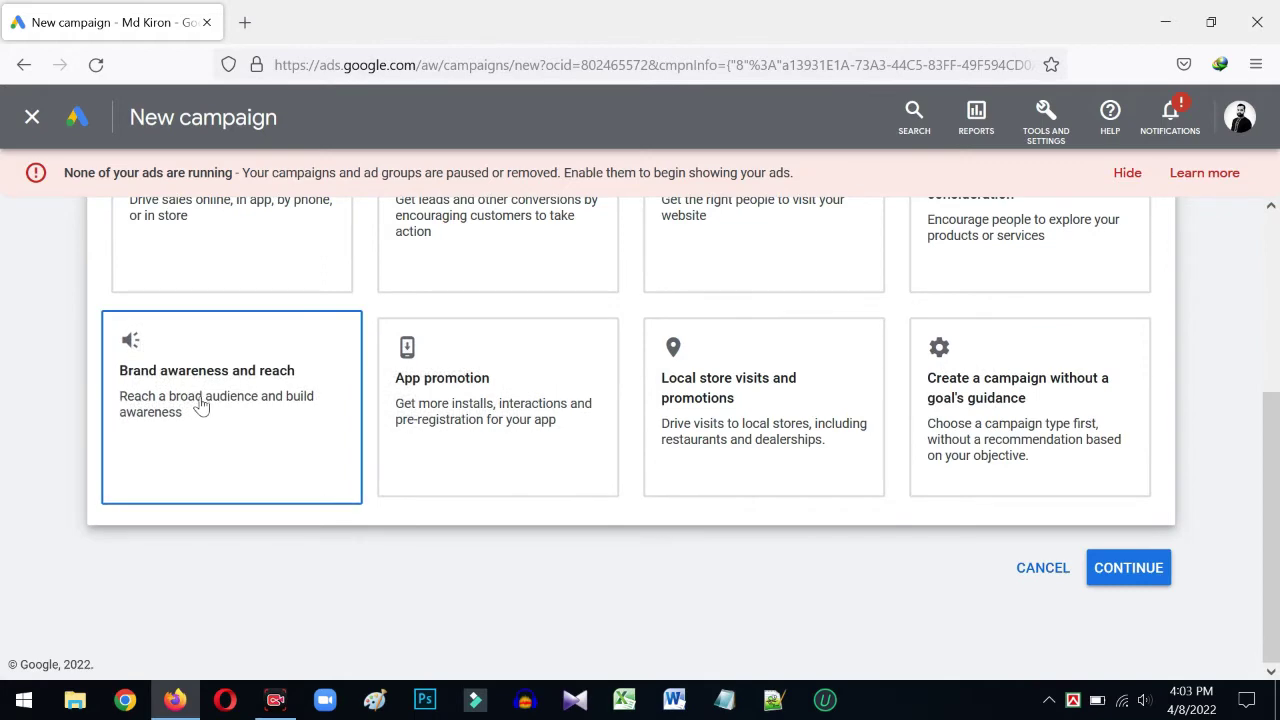
{"action": "scroll", "coordinate": [203, 400], "scroll_direction": "up", "scroll_amount": 4}
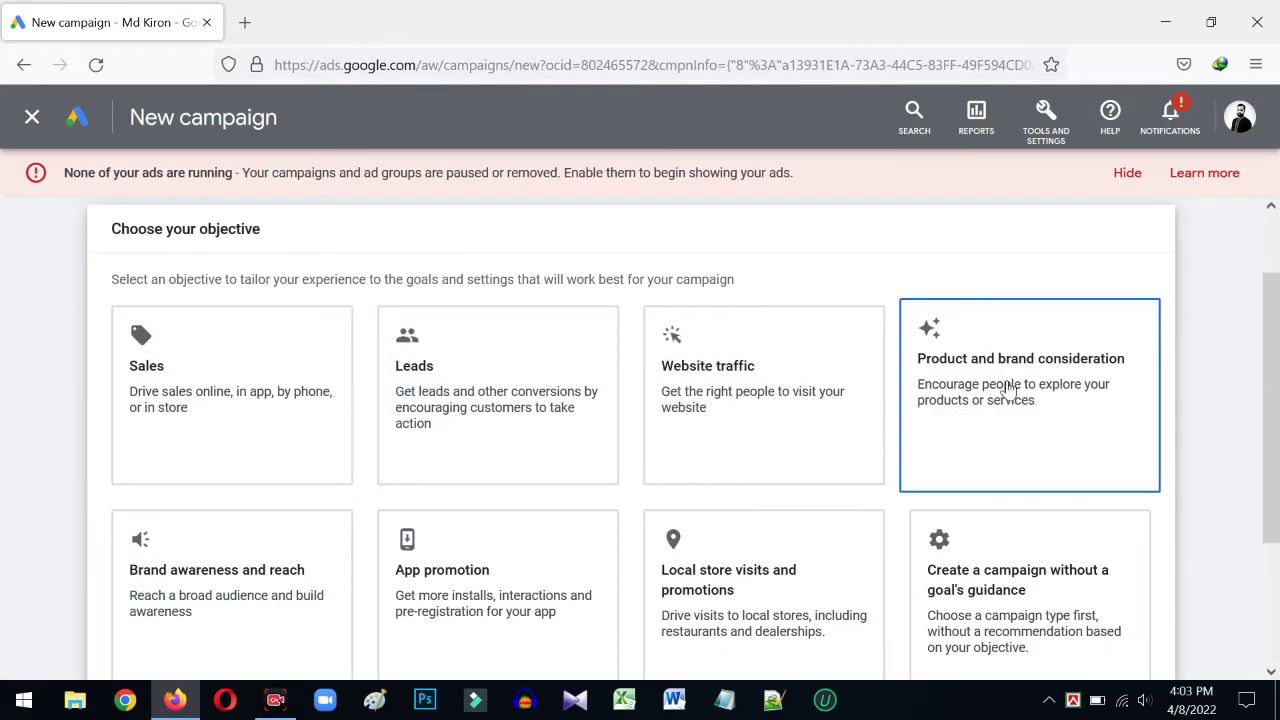
{"action": "scroll", "coordinate": [1012, 396], "scroll_direction": "down", "scroll_amount": 3}
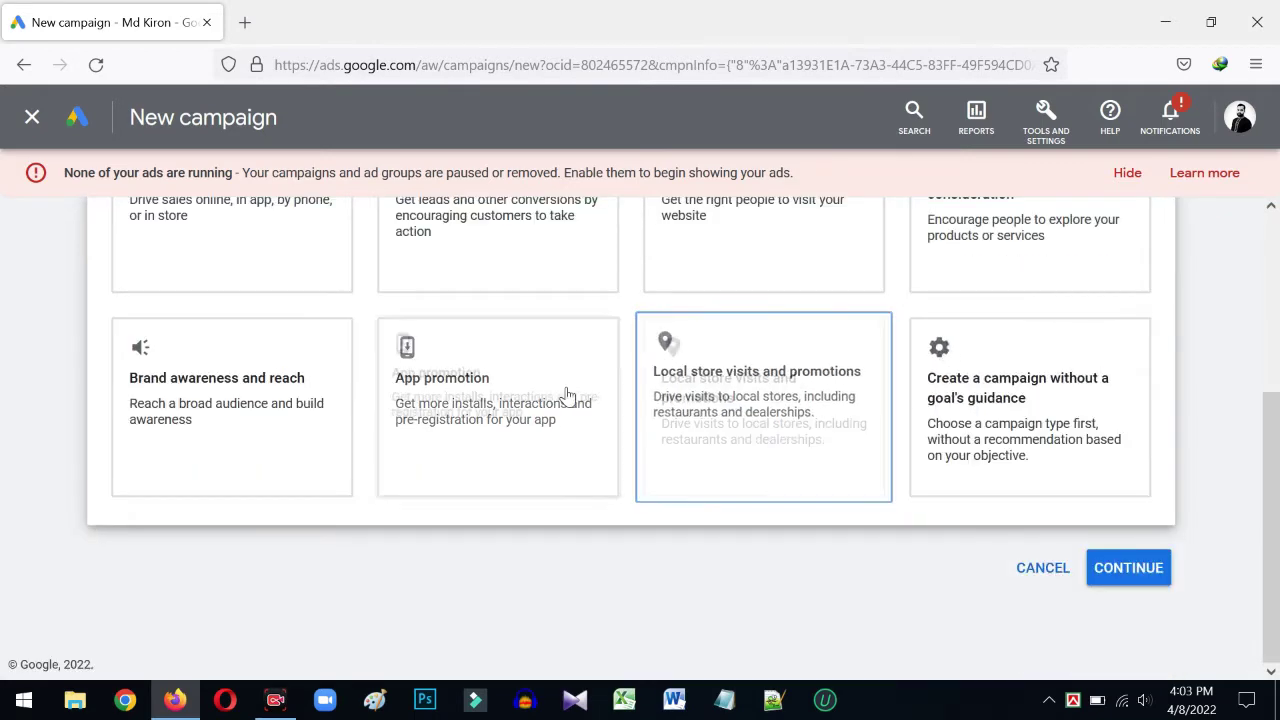
{"action": "scroll", "coordinate": [203, 400], "scroll_direction": "up", "scroll_amount": 3}
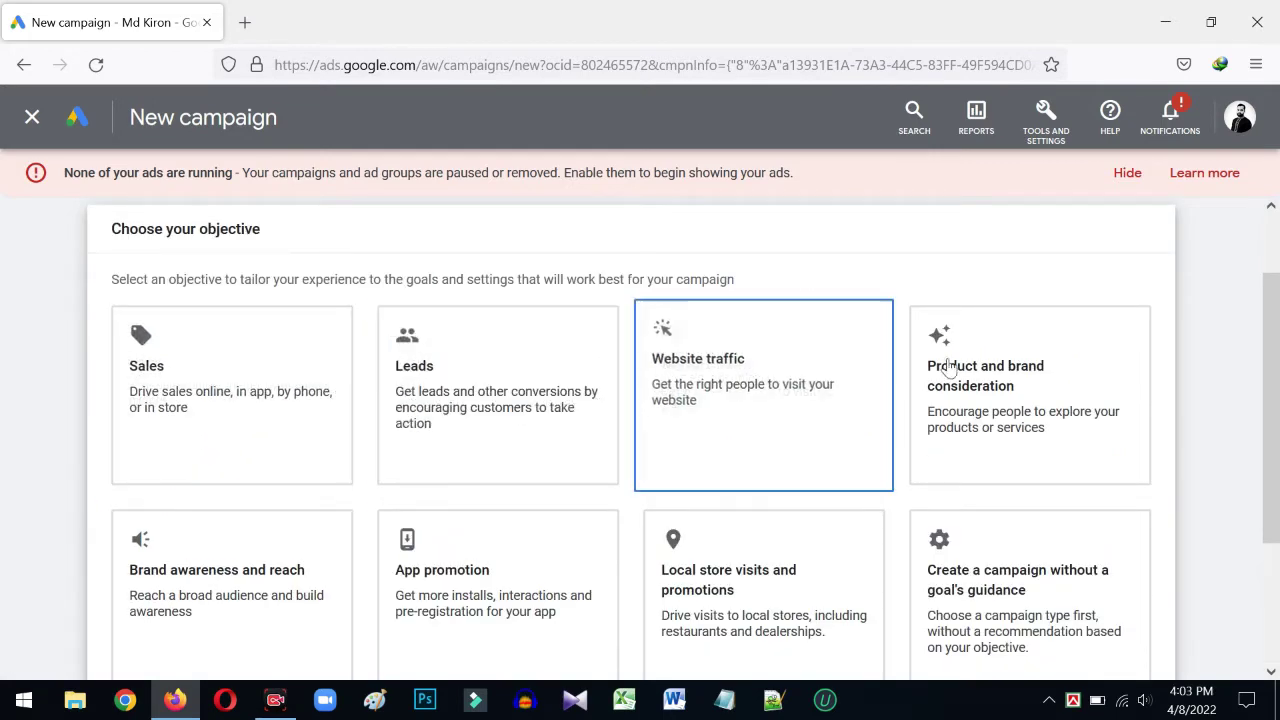
{"action": "scroll", "coordinate": [1123, 434], "scroll_direction": "down", "scroll_amount": 3}
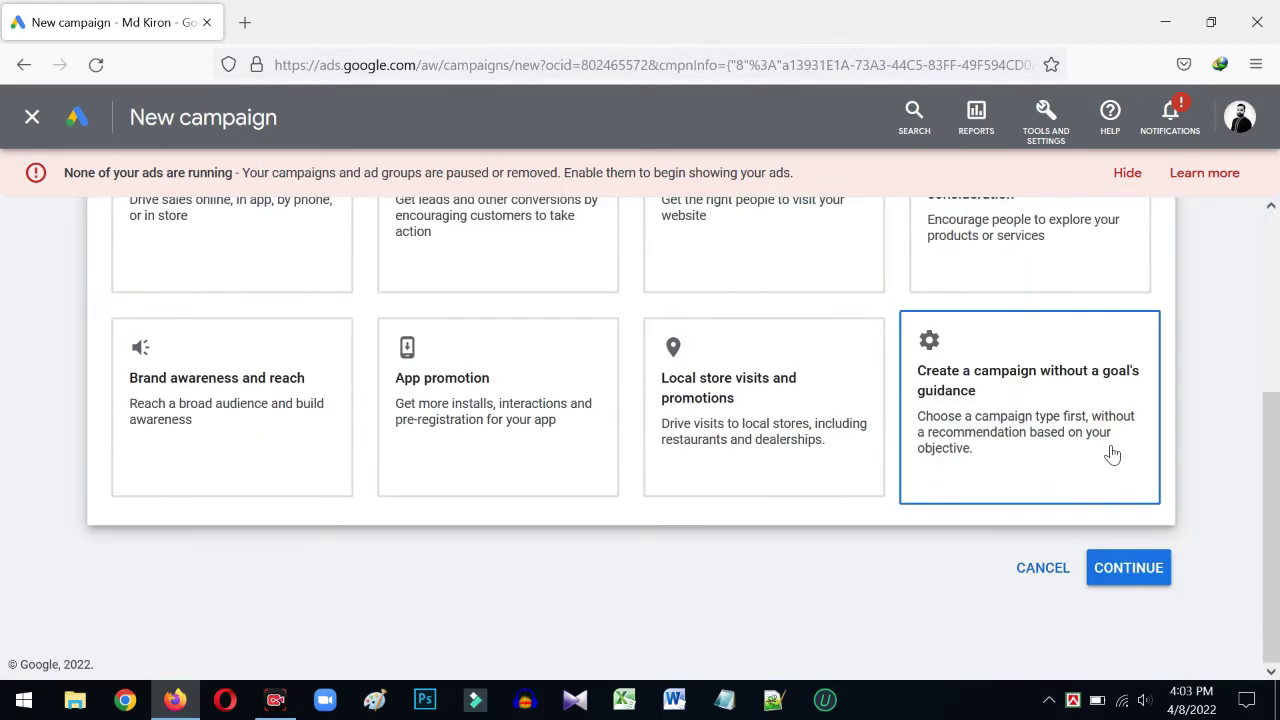
{"action": "left_click", "coordinate": [1043, 410]}
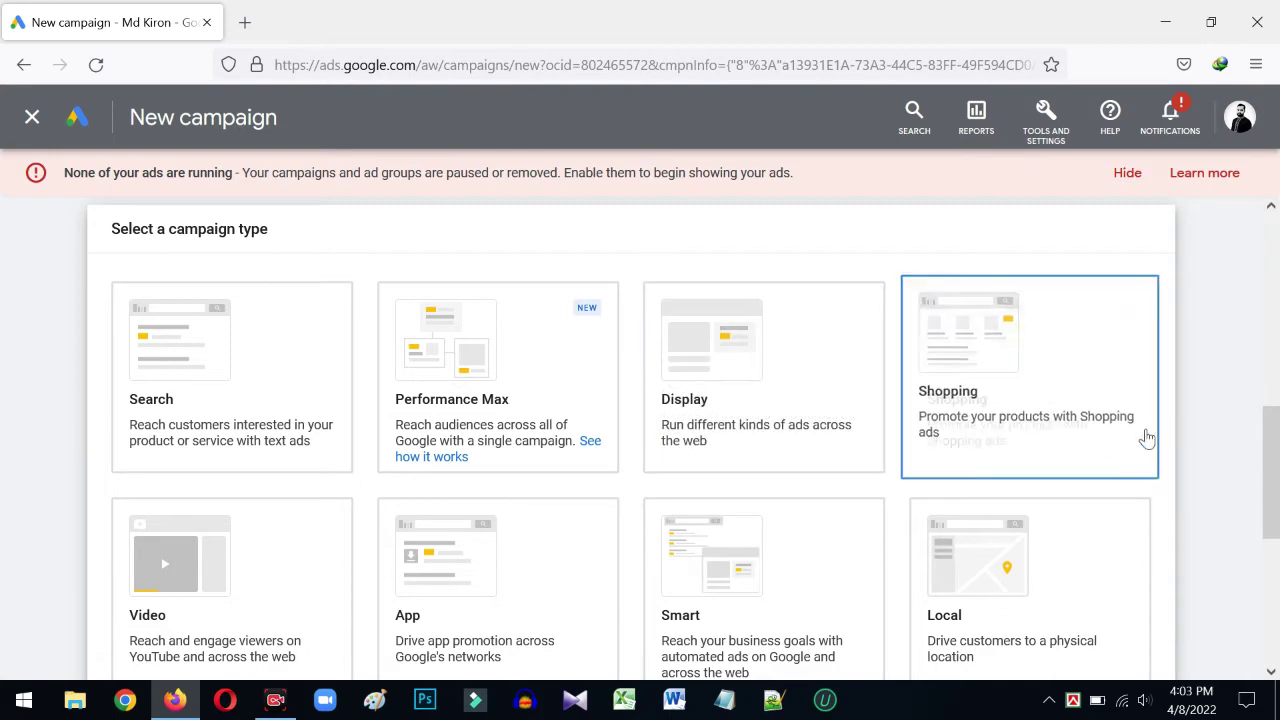
Step: Review the available campaign types, from Search to Discovery, and compare the campaign objectives above them
{"action": "scroll", "coordinate": [1057, 494], "scroll_direction": "down", "scroll_amount": 4}
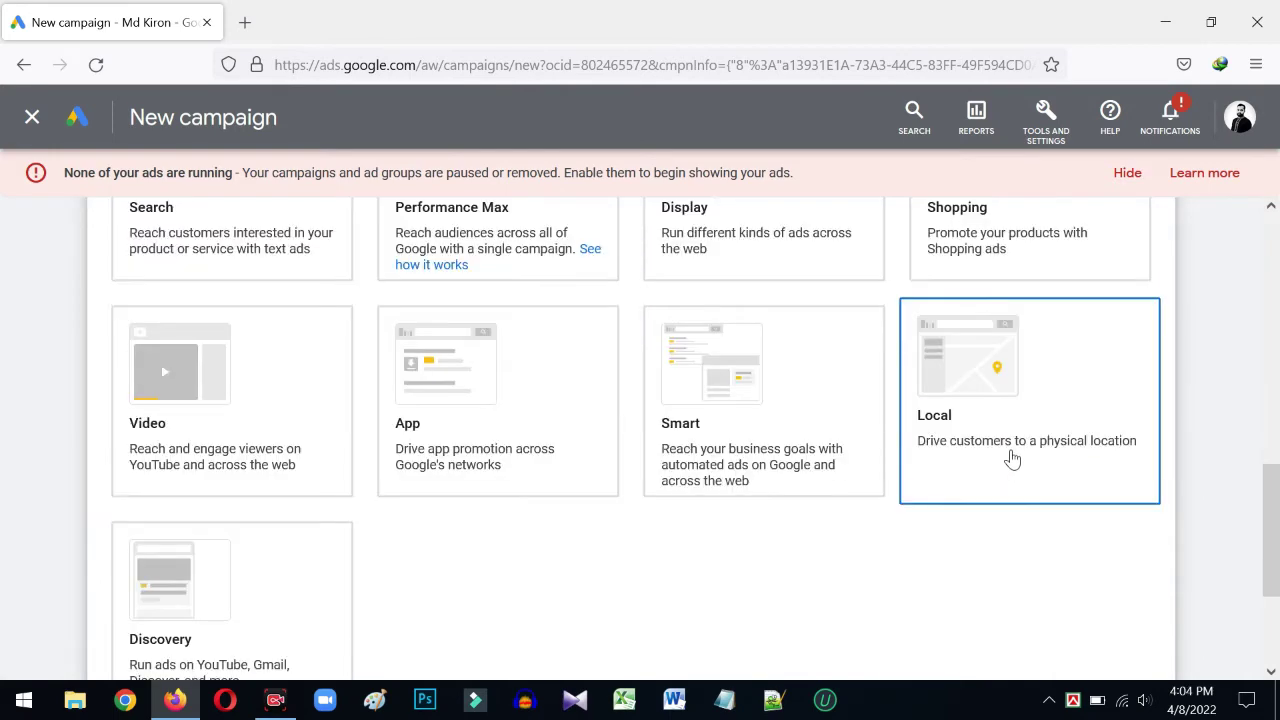
{"action": "scroll", "coordinate": [640, 389], "scroll_direction": "up", "scroll_amount": 4}
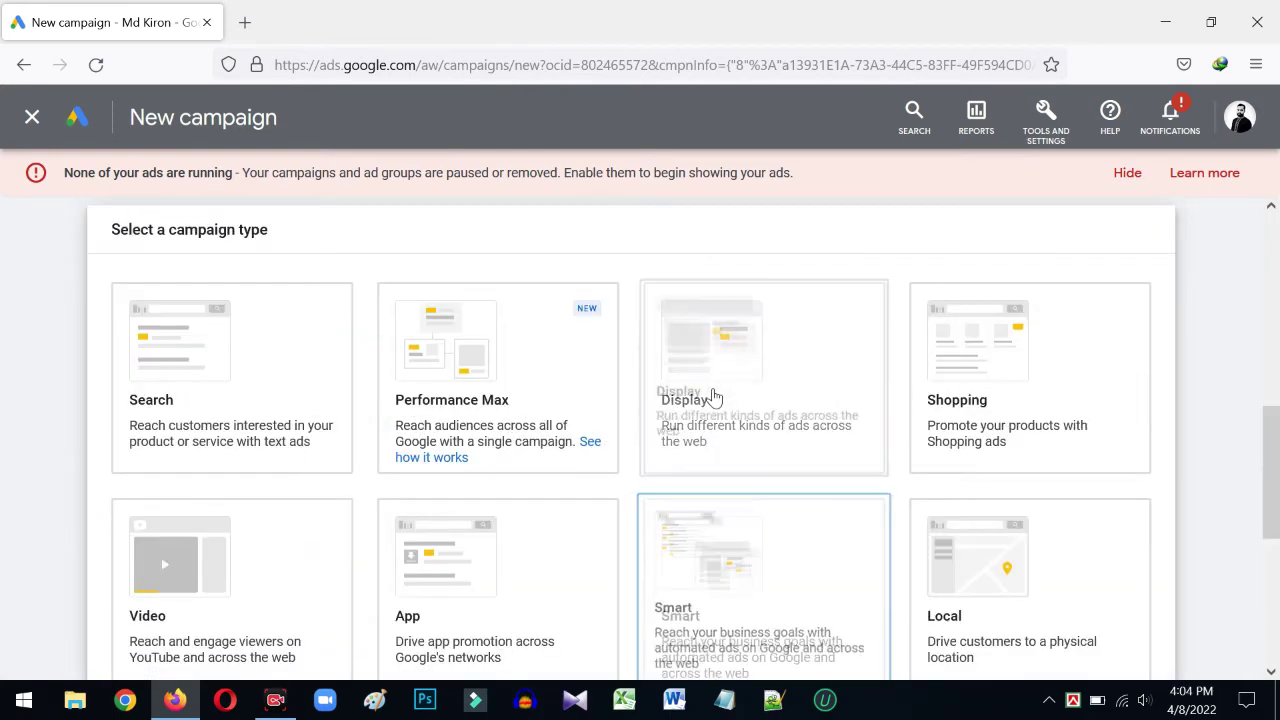
{"action": "scroll", "coordinate": [505, 385], "scroll_direction": "up", "scroll_amount": 5}
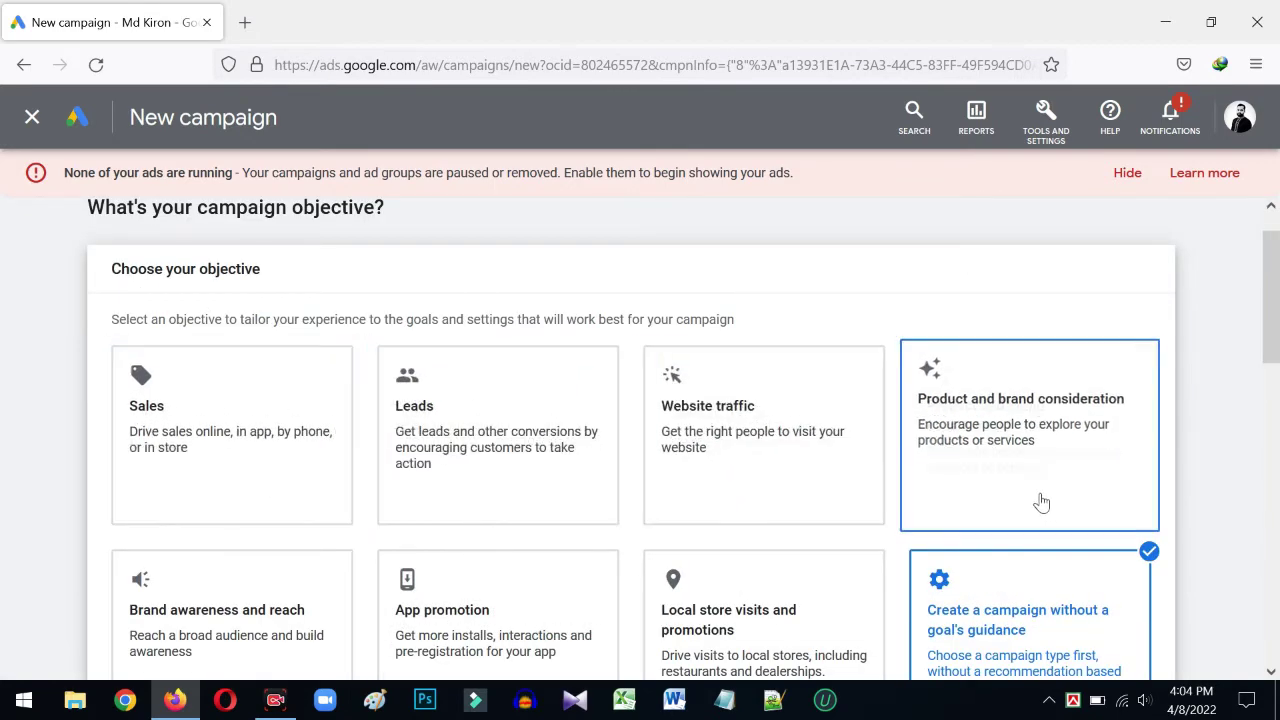
{"action": "scroll", "coordinate": [1040, 510], "scroll_direction": "down", "scroll_amount": 2}
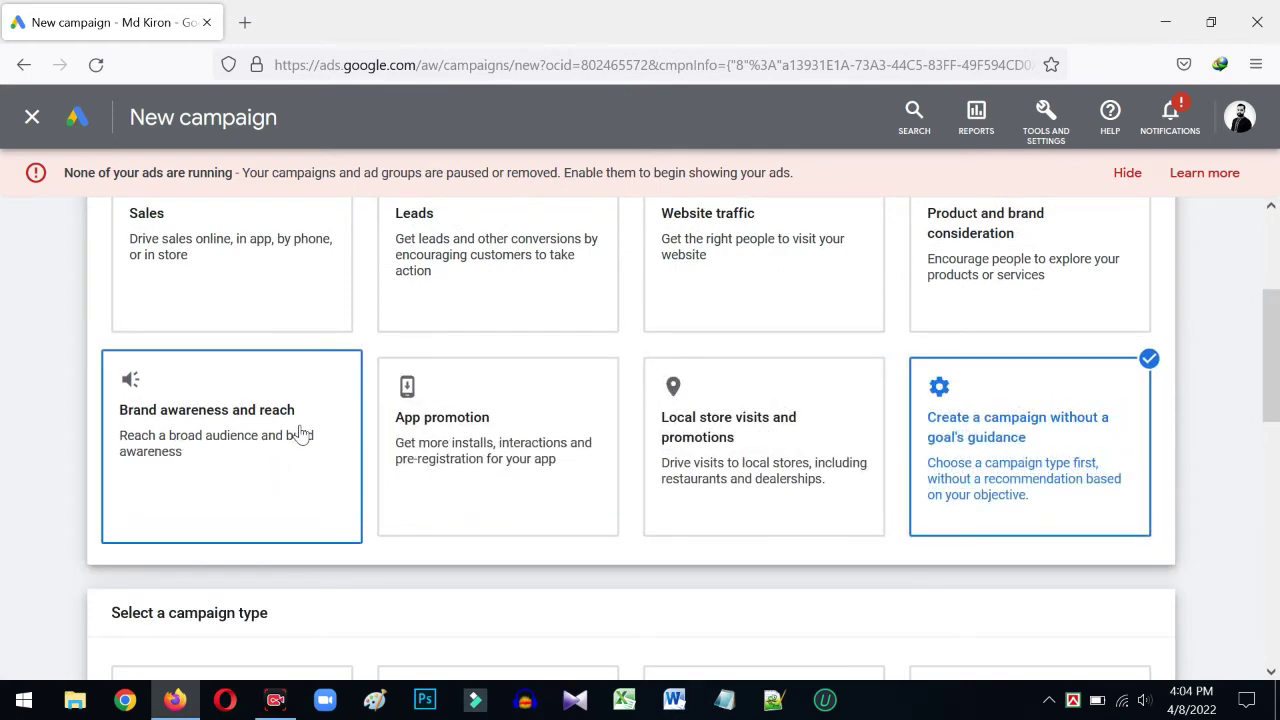
{"action": "scroll", "coordinate": [894, 428], "scroll_direction": "up", "scroll_amount": 1}
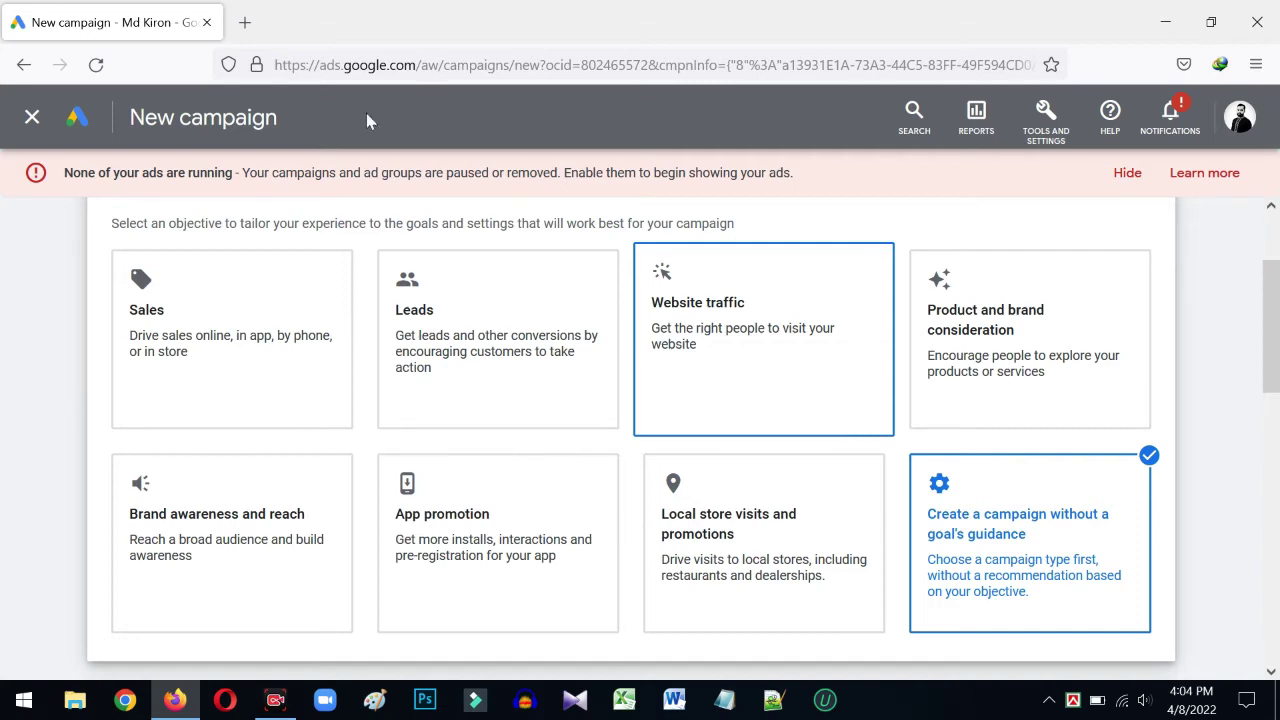
{"action": "scroll", "coordinate": [190, 330], "scroll_direction": "up", "scroll_amount": 2}
{"action": "scroll", "coordinate": [194, 320], "scroll_direction": "down", "scroll_amount": 2}
{"action": "scroll", "coordinate": [220, 359], "scroll_direction": "up", "scroll_amount": 1}
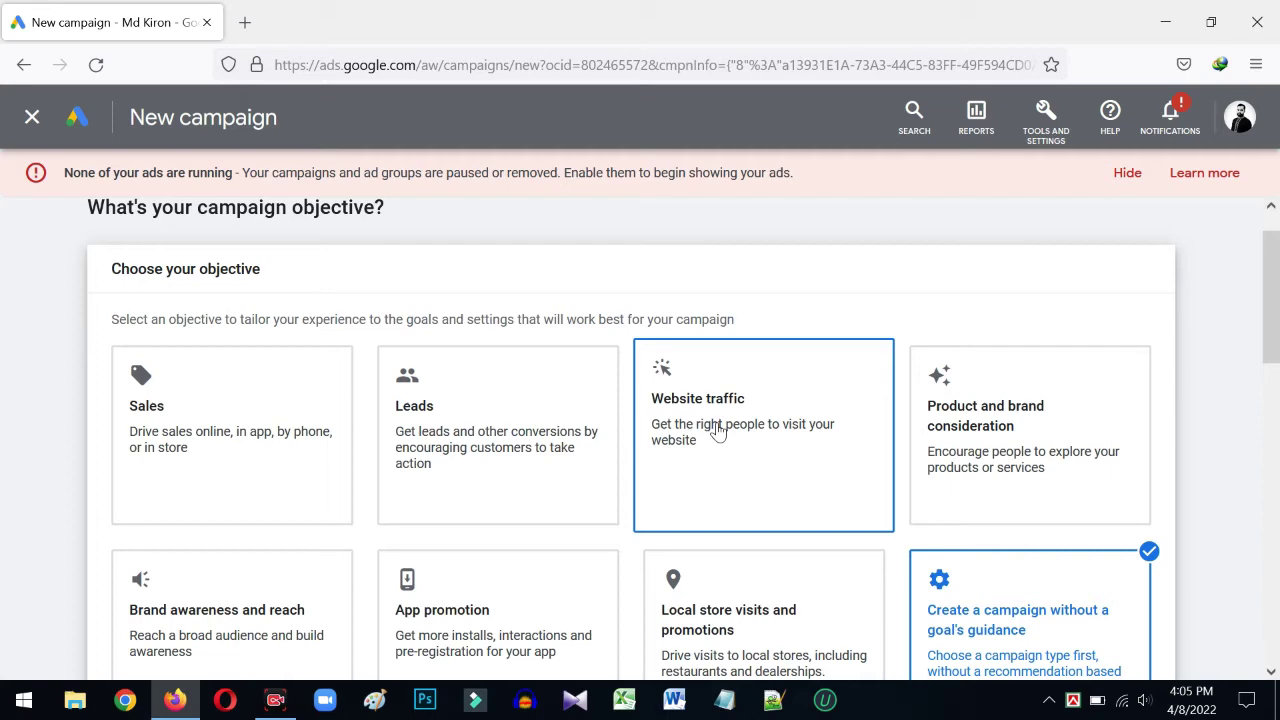
{"action": "scroll", "coordinate": [735, 431], "scroll_direction": "down", "scroll_amount": 1}
{"action": "scroll", "coordinate": [753, 414], "scroll_direction": "up", "scroll_amount": 2}
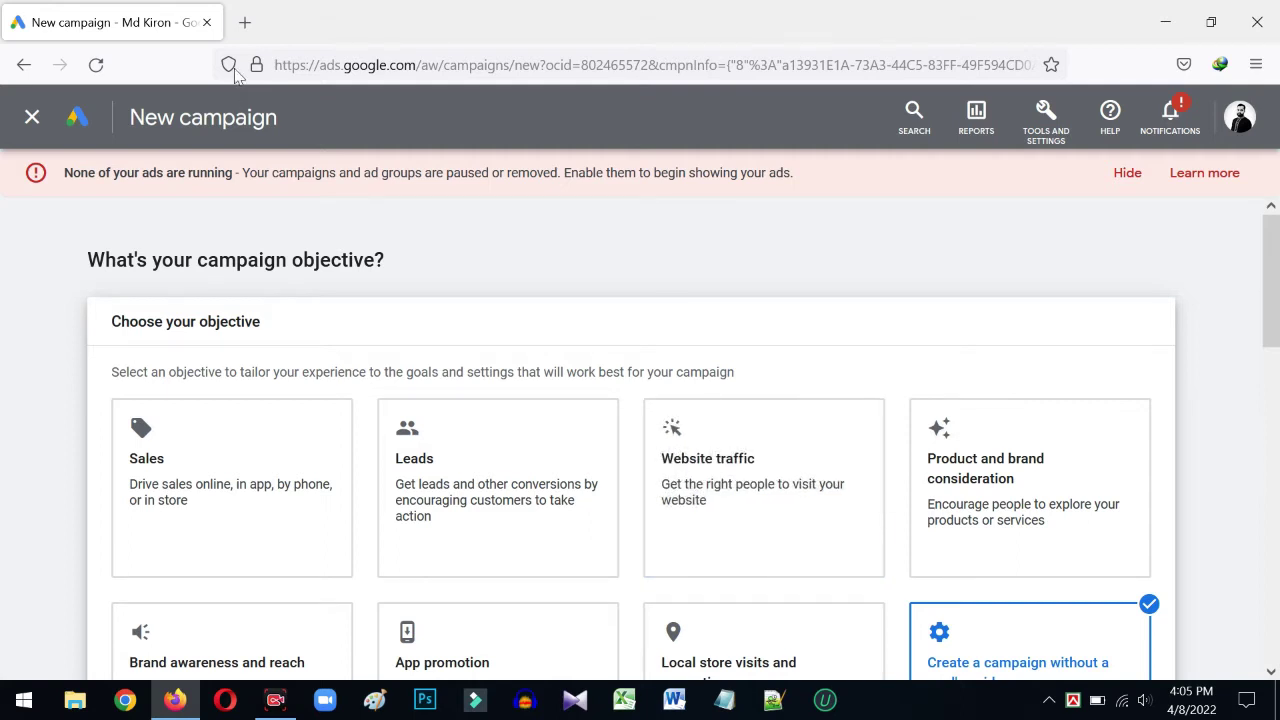
Step: Switch to Chrome, open the bookmarked Cool Symbols site, and look through its symbol collections
{"action": "left_click", "coordinate": [254, 33]}
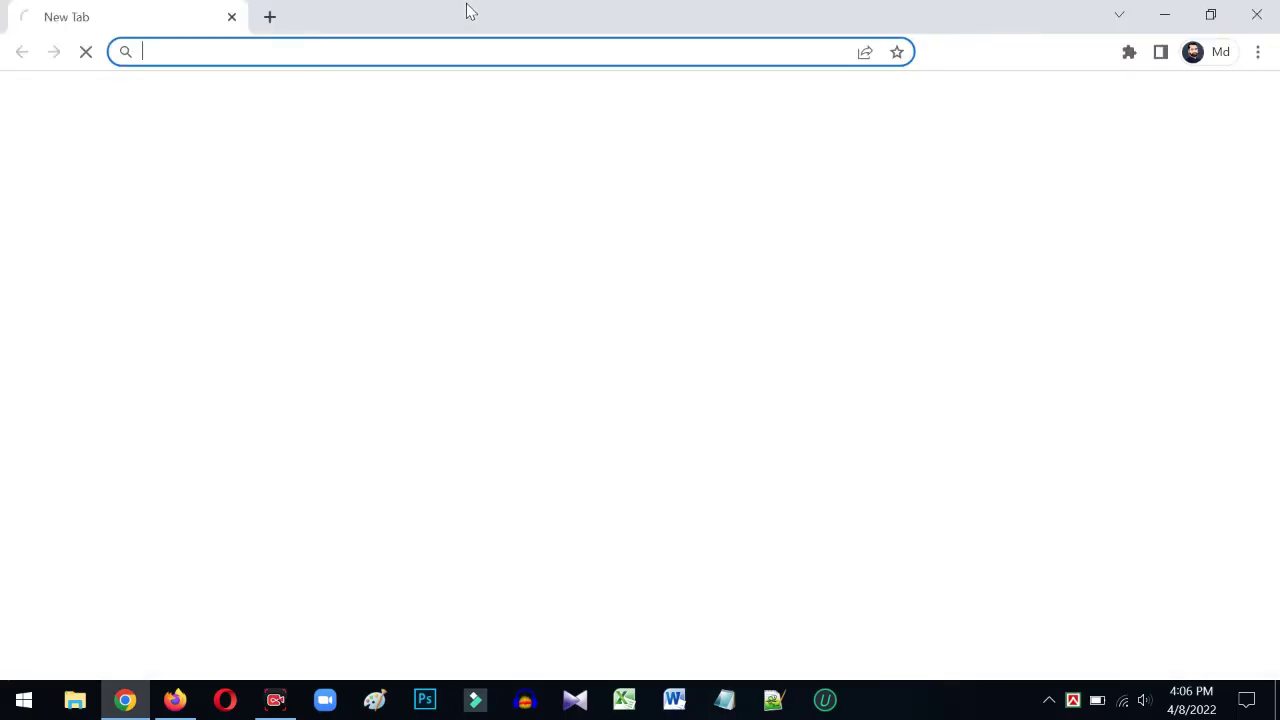
{"action": "left_click", "coordinate": [785, 86]}
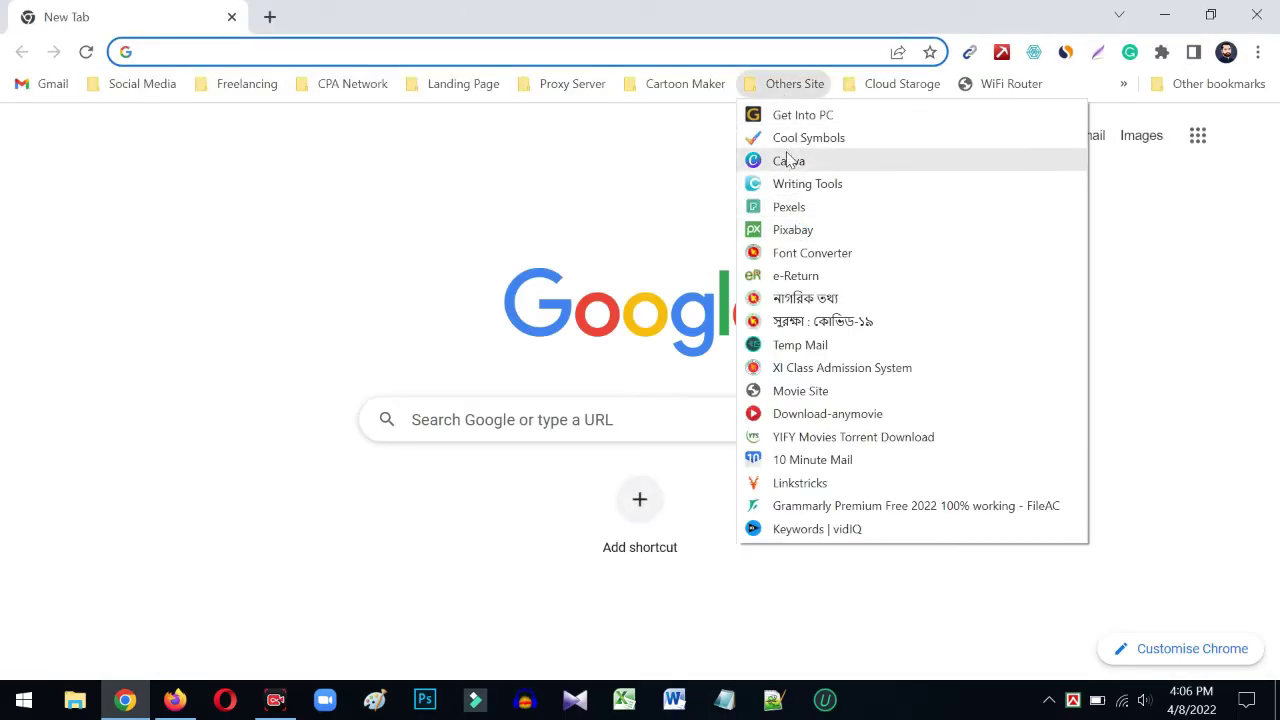
{"action": "left_click", "coordinate": [789, 140]}
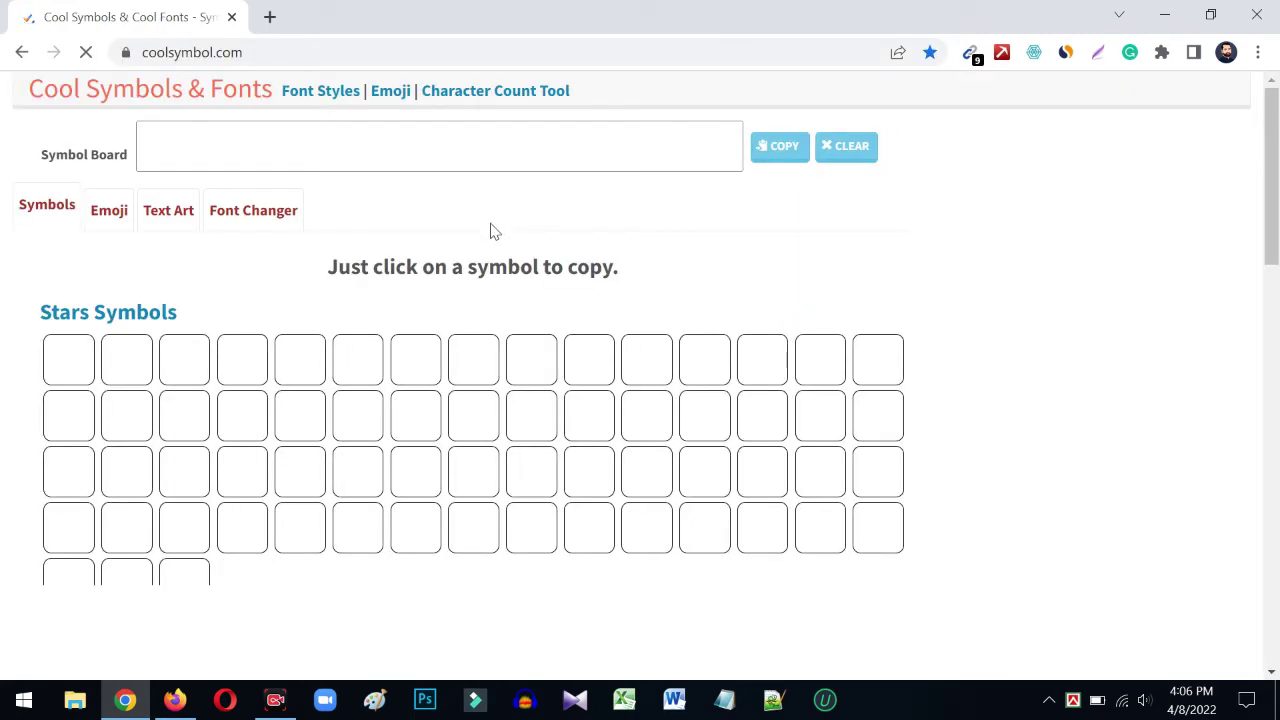
{"action": "scroll", "coordinate": [505, 330], "scroll_direction": "down", "scroll_amount": 7}
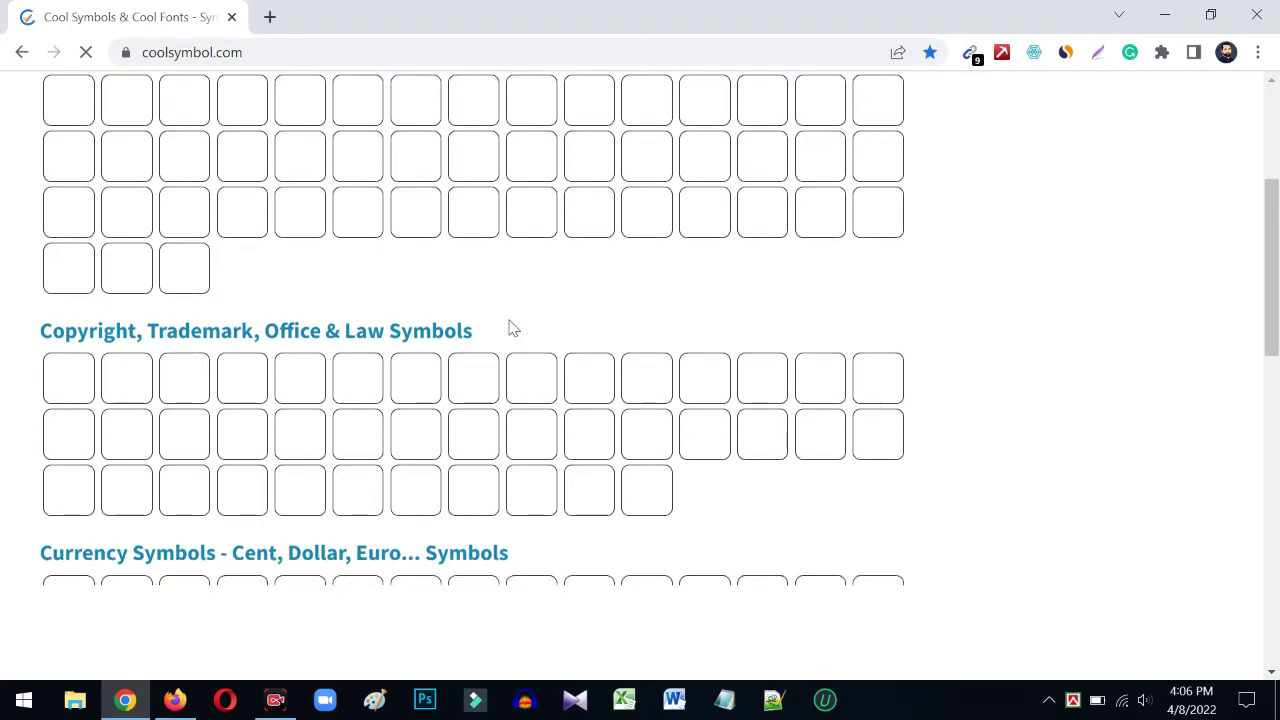
{"action": "scroll", "coordinate": [500, 335], "scroll_direction": "down", "scroll_amount": 15}
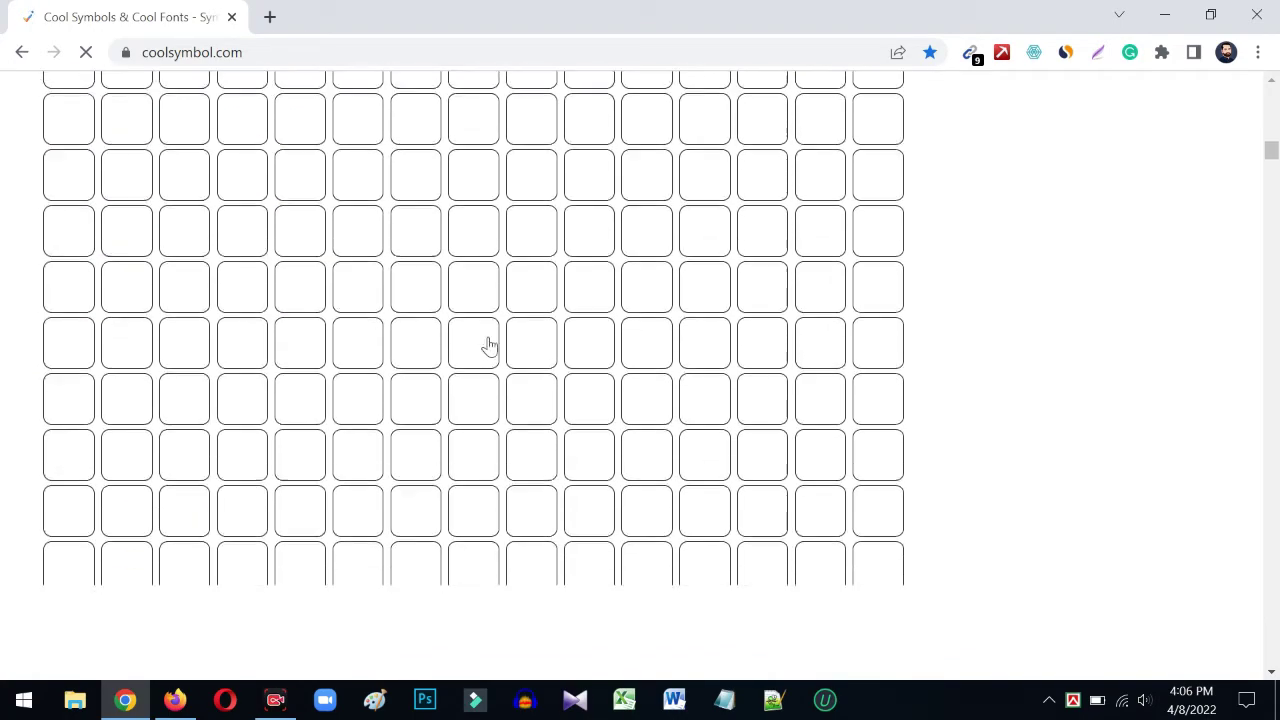
{"action": "scroll", "coordinate": [511, 320], "scroll_direction": "up", "scroll_amount": 20}
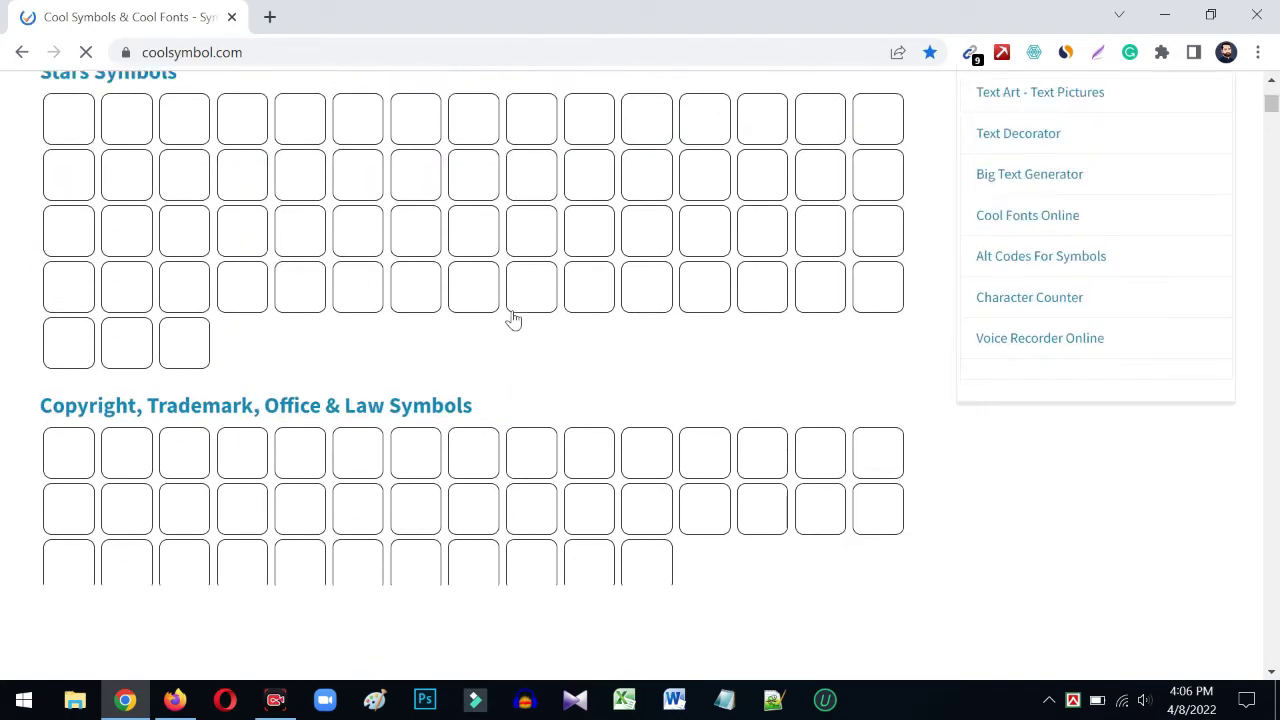
{"action": "scroll", "coordinate": [513, 318], "scroll_direction": "down", "scroll_amount": 3}
{"action": "scroll", "coordinate": [520, 180], "scroll_direction": "up", "scroll_amount": 1}
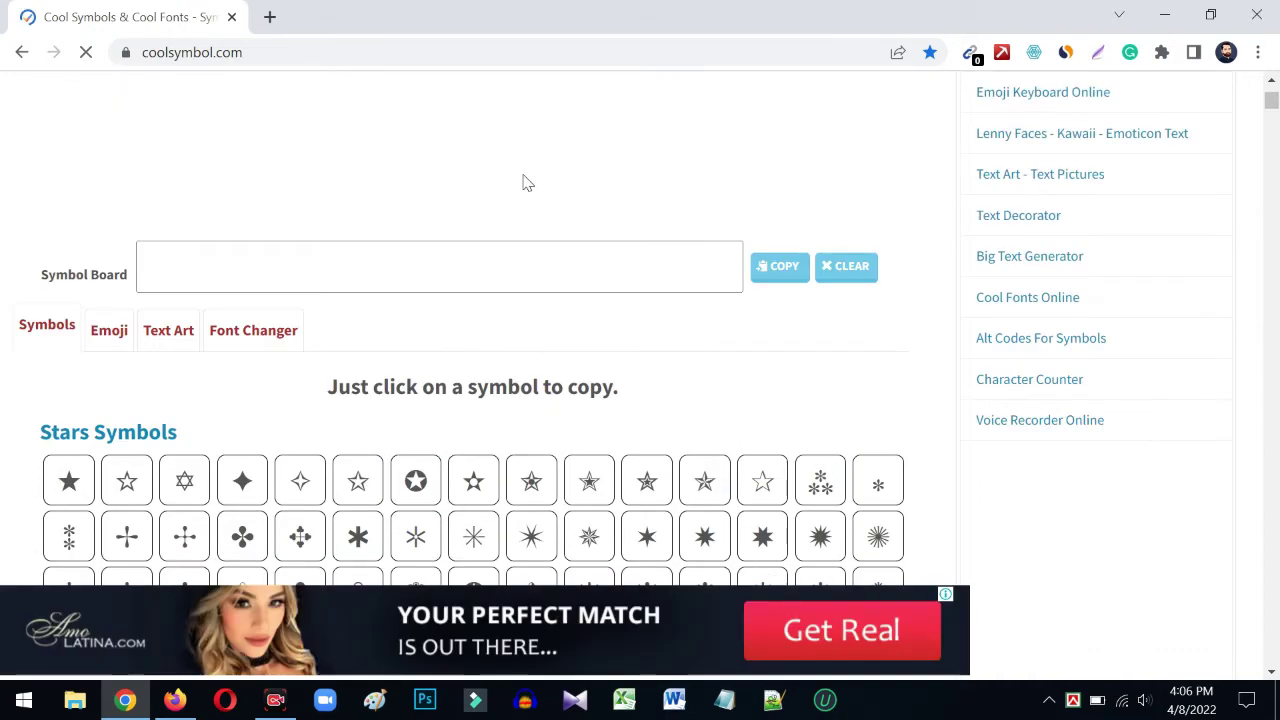
Step: Look through the symbol collections from stars to arrows and view the details of the Rising Diagonal Crossing South East Arrow
{"action": "scroll", "coordinate": [508, 462], "scroll_direction": "down", "scroll_amount": 2}
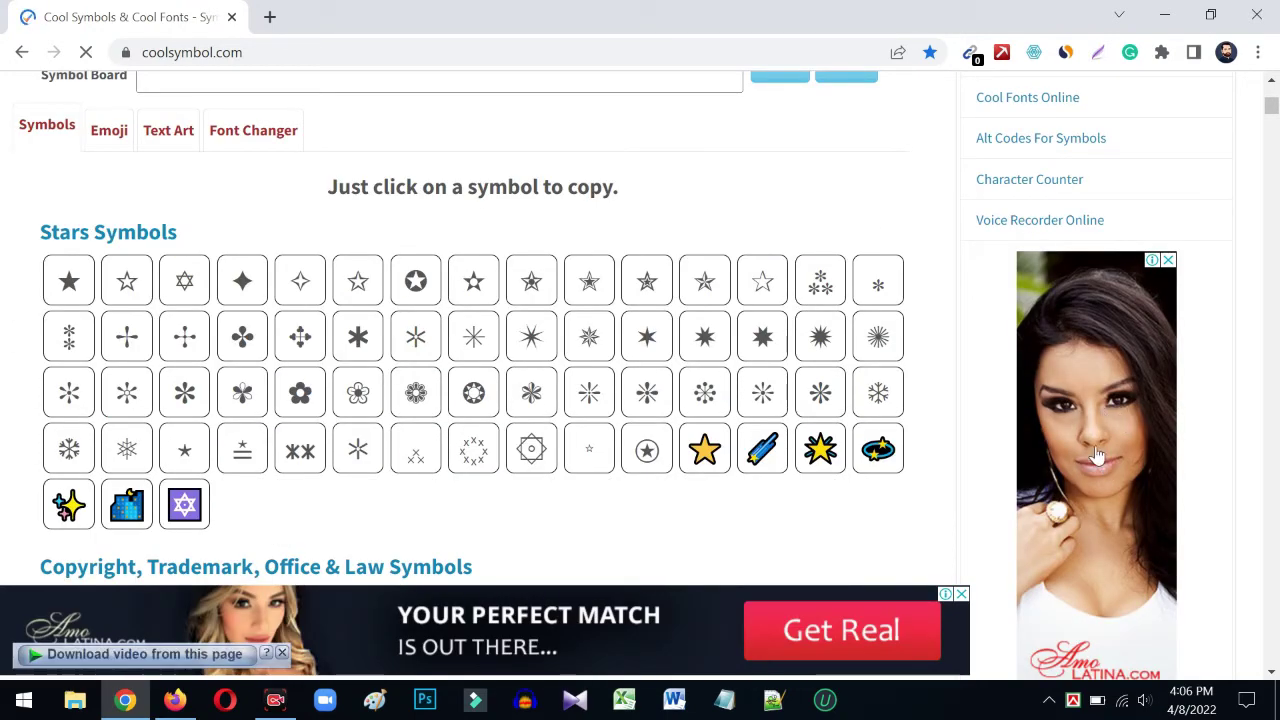
{"action": "scroll", "coordinate": [959, 402], "scroll_direction": "down", "scroll_amount": 2}
{"action": "scroll", "coordinate": [959, 402], "scroll_direction": "down", "scroll_amount": 3}
{"action": "scroll", "coordinate": [583, 391], "scroll_direction": "down", "scroll_amount": 8}
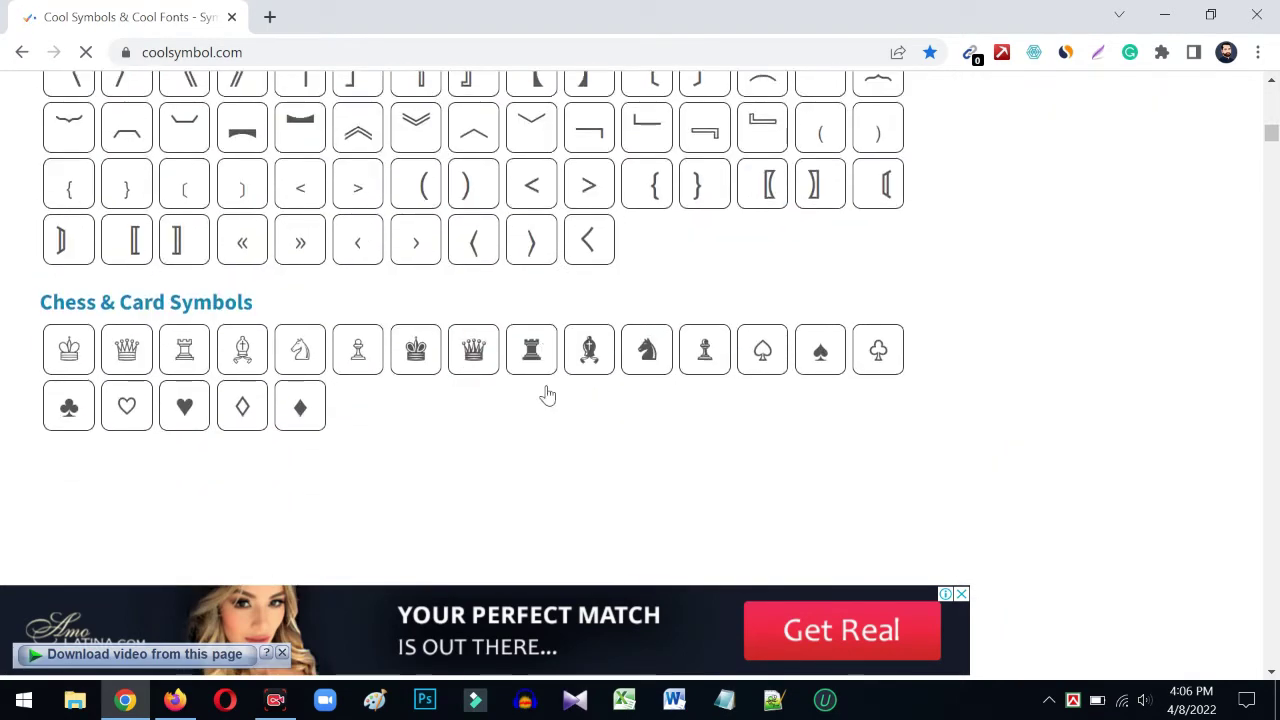
{"action": "scroll", "coordinate": [595, 422], "scroll_direction": "down", "scroll_amount": 3}
{"action": "scroll", "coordinate": [580, 335], "scroll_direction": "up", "scroll_amount": 4}
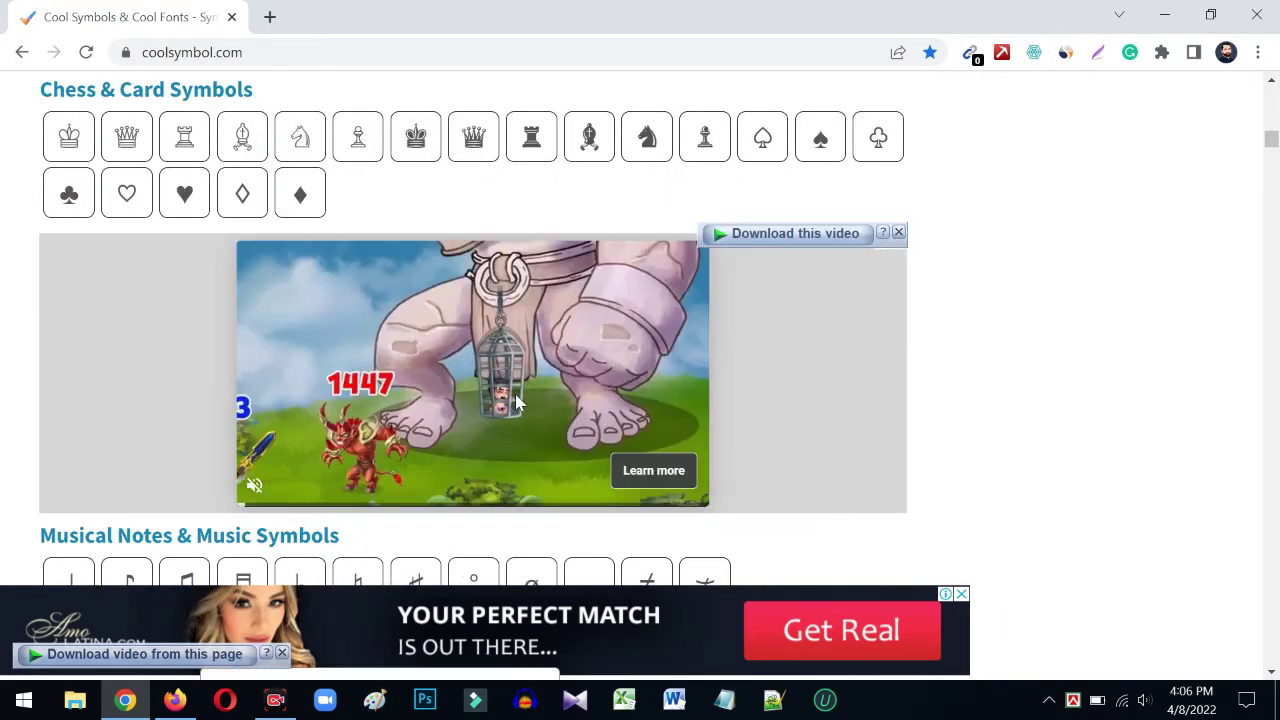
{"action": "scroll", "coordinate": [543, 287], "scroll_direction": "down", "scroll_amount": 5}
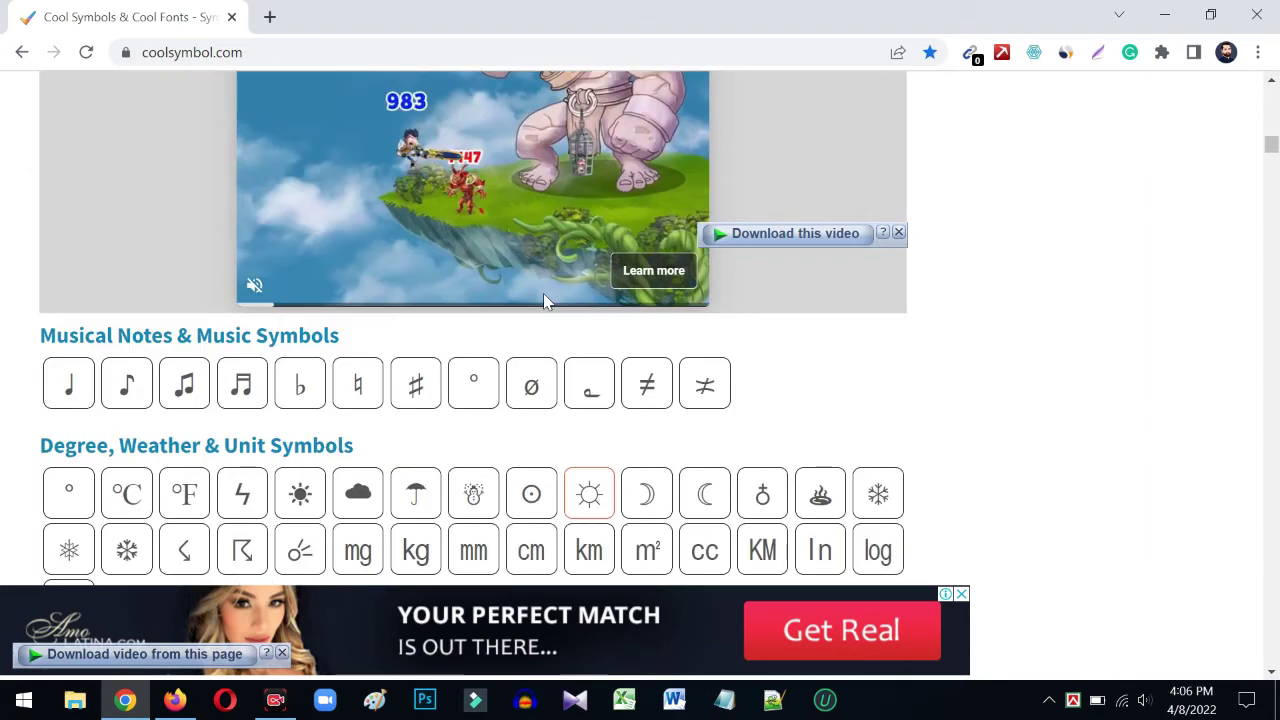
{"action": "scroll", "coordinate": [640, 400], "scroll_direction": "down", "scroll_amount": 15}
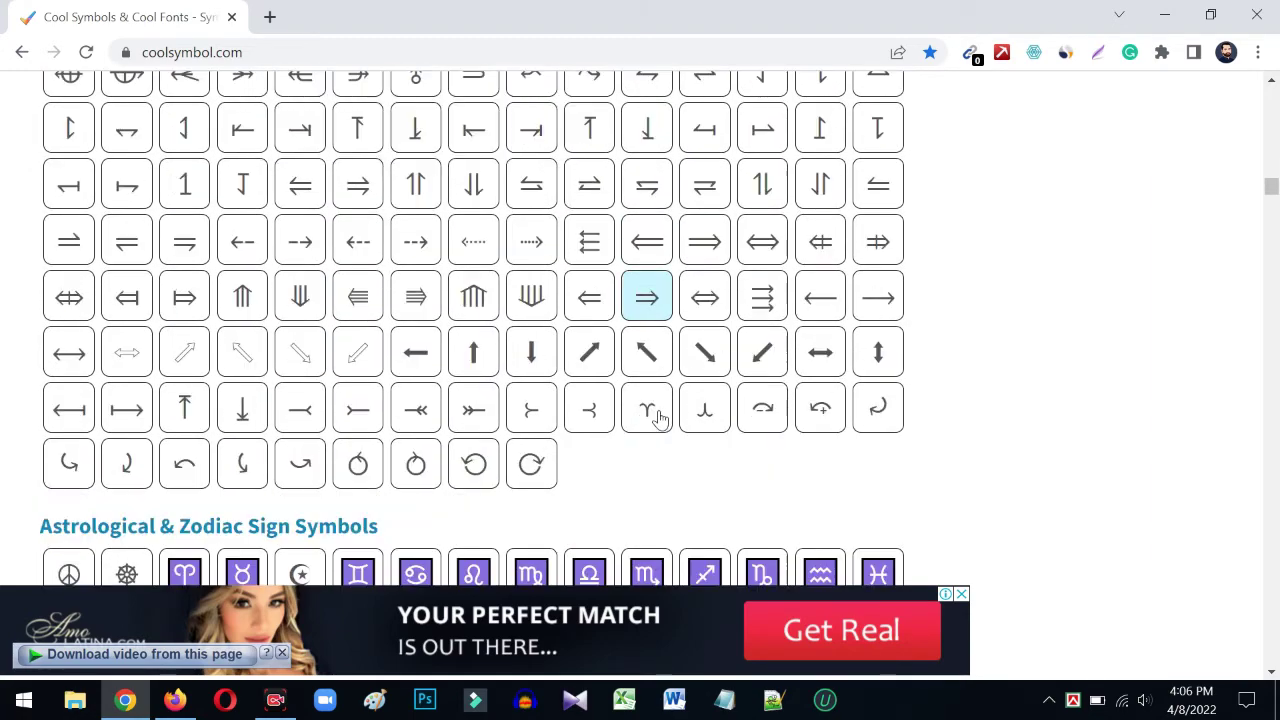
{"action": "scroll", "coordinate": [540, 322], "scroll_direction": "up", "scroll_amount": 3}
{"action": "mouse_move", "coordinate": [473, 167]}
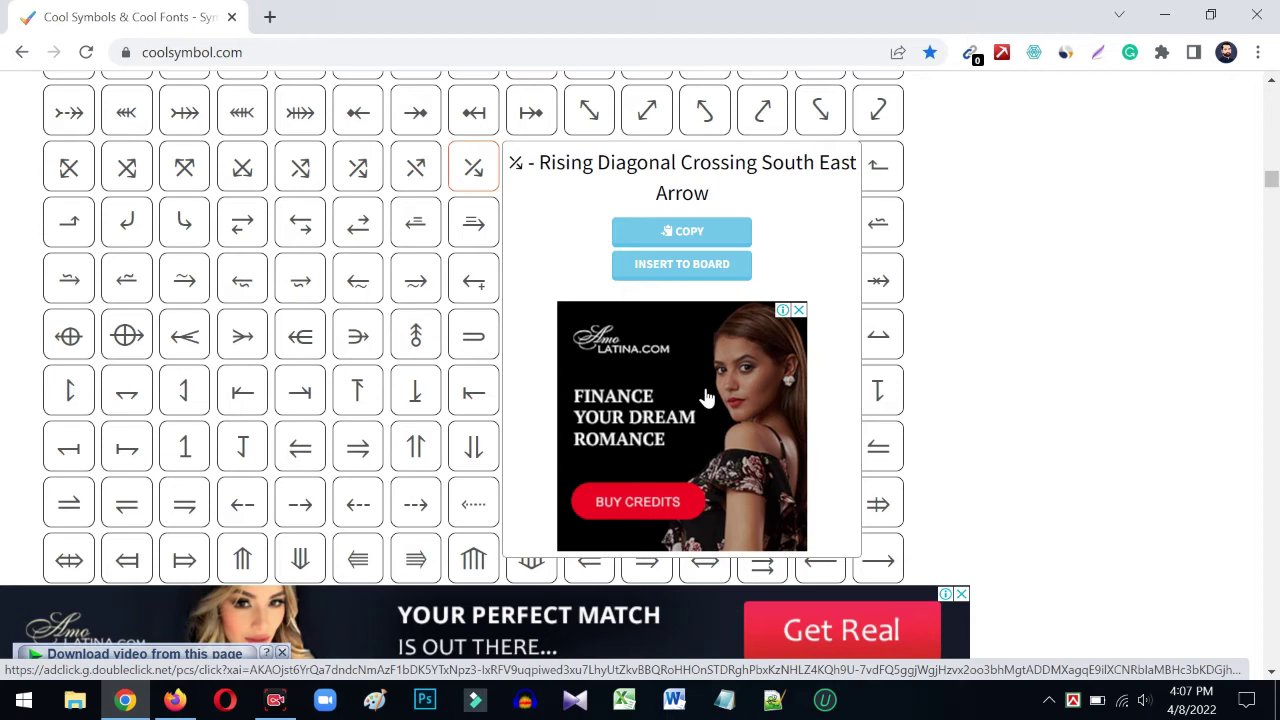
{"action": "scroll", "coordinate": [706, 398], "scroll_direction": "down", "scroll_amount": 1}
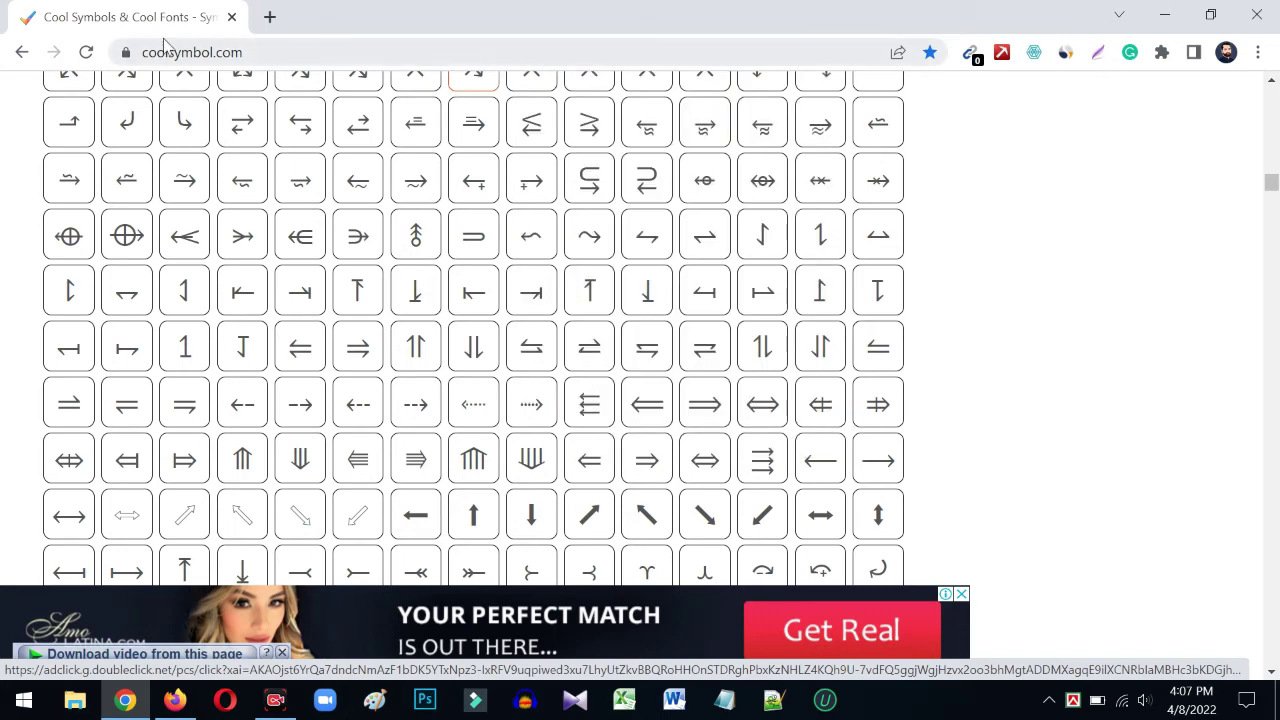
Step: Switch back to Firefox and review the campaign objectives and the campaign types below them on the New campaign page
{"action": "left_click", "coordinate": [175, 700]}
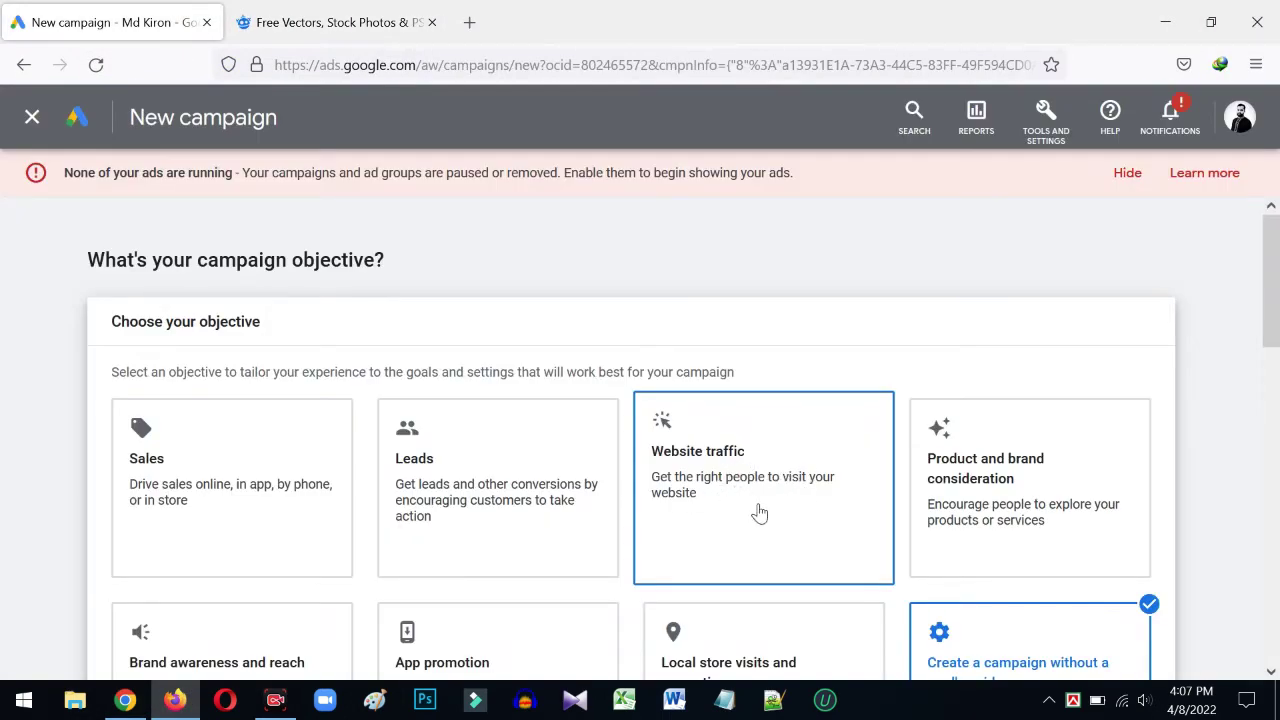
{"action": "scroll", "coordinate": [759, 495], "scroll_direction": "down", "scroll_amount": 2}
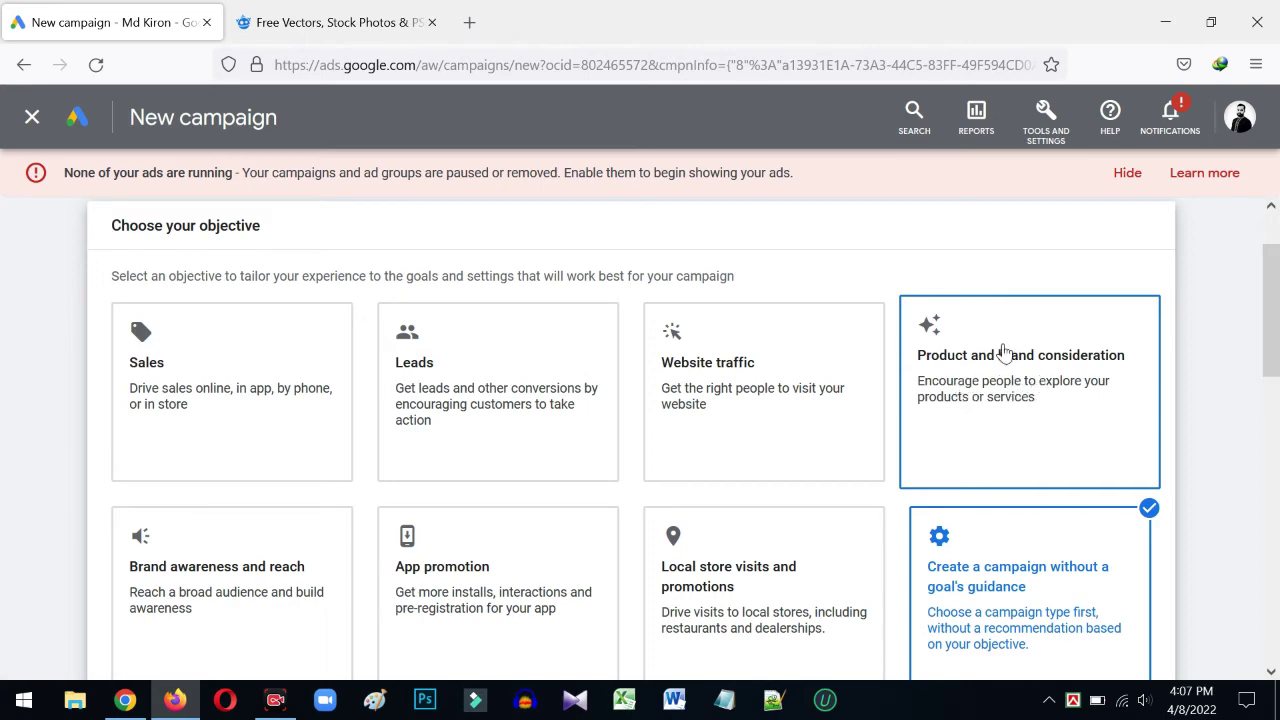
{"action": "scroll", "coordinate": [1052, 375], "scroll_direction": "down", "scroll_amount": 2}
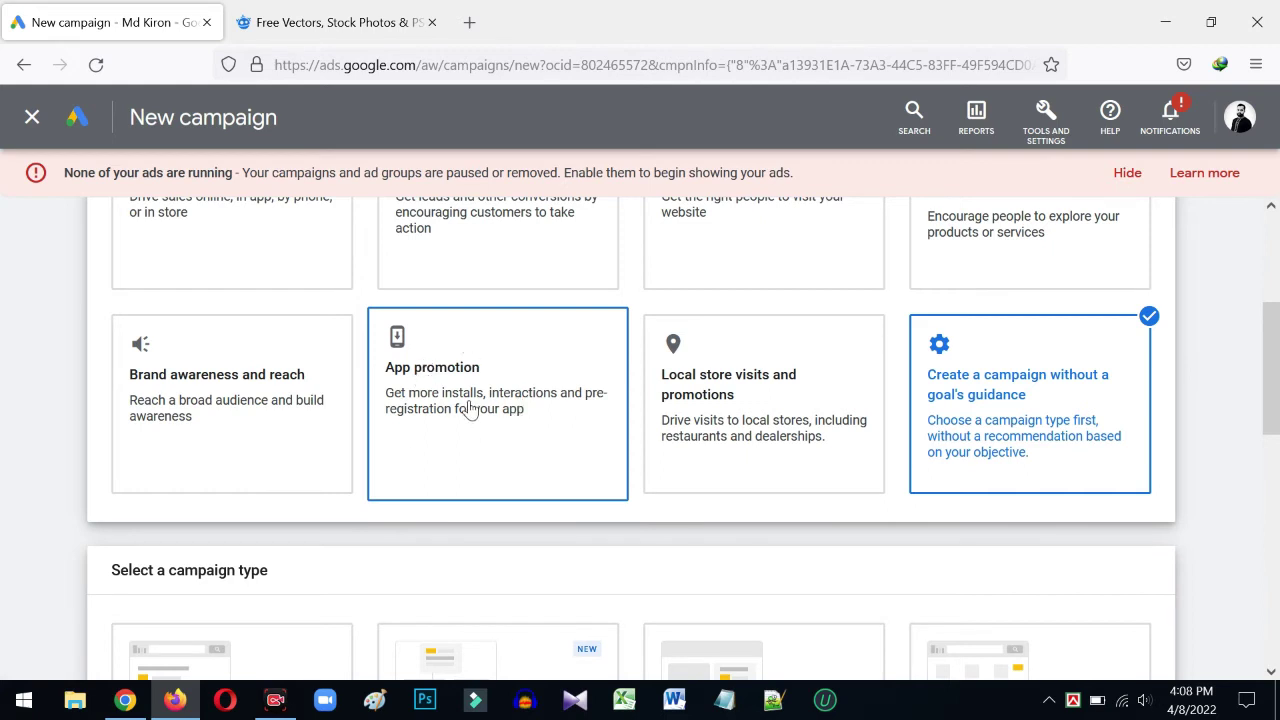
{"action": "scroll", "coordinate": [903, 400], "scroll_direction": "down", "scroll_amount": 2}
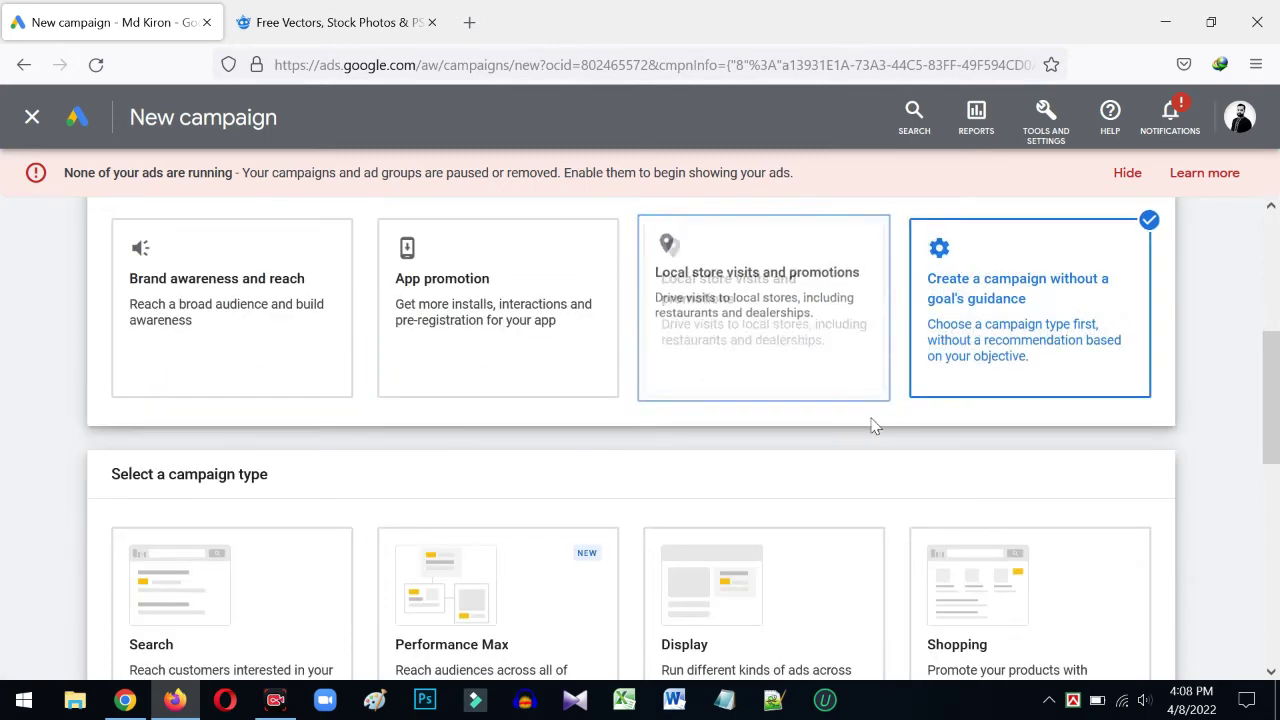
{"action": "scroll", "coordinate": [871, 423], "scroll_direction": "down", "scroll_amount": 3}
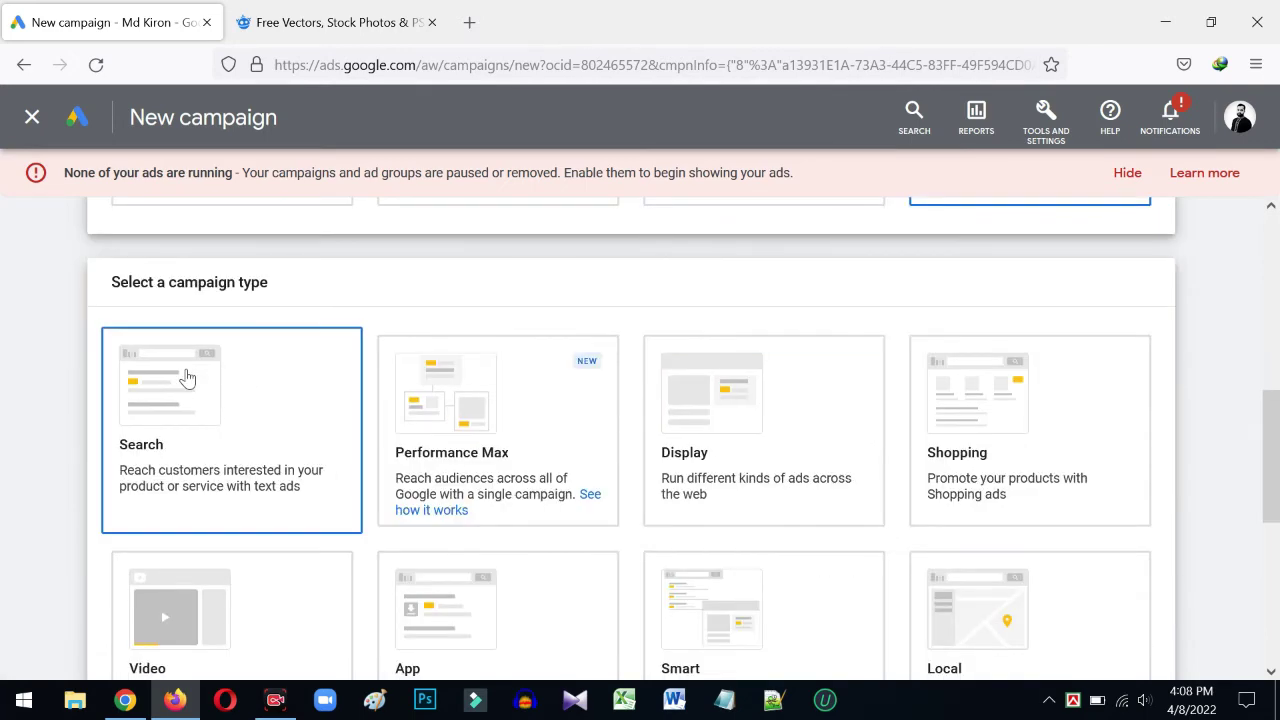
{"action": "scroll", "coordinate": [814, 531], "scroll_direction": "down", "scroll_amount": 2}
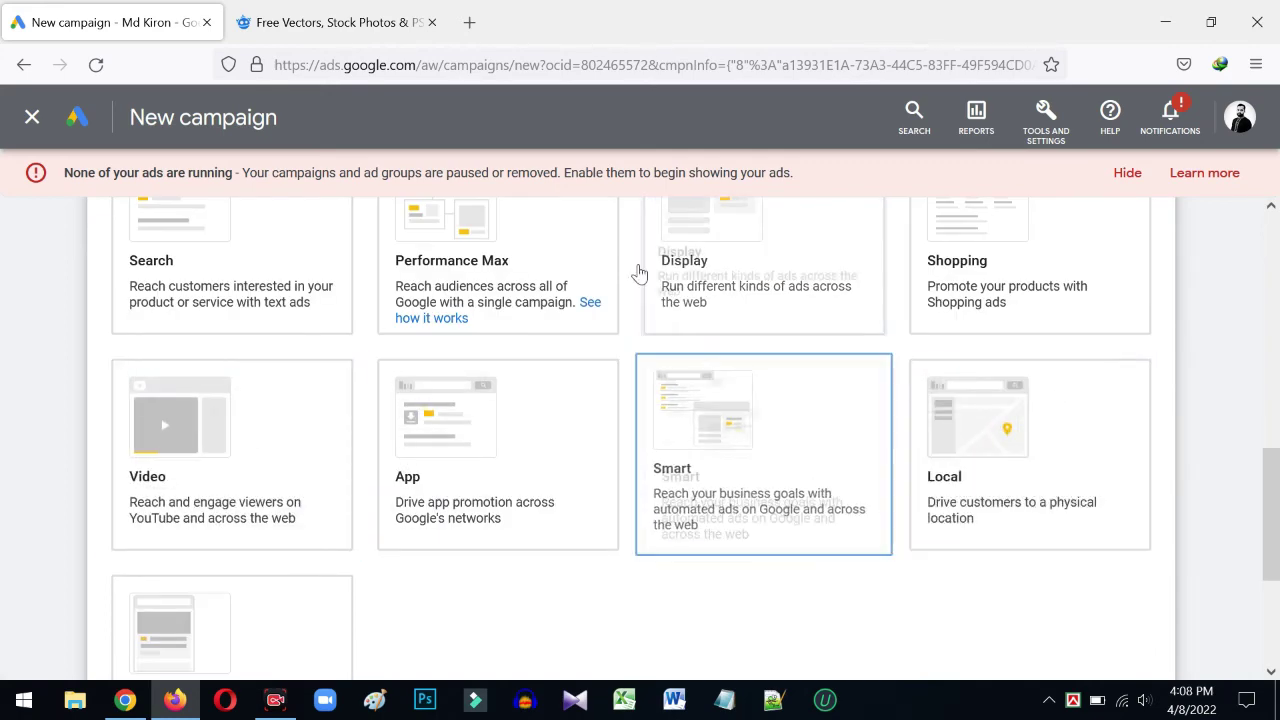
{"action": "scroll", "coordinate": [600, 277], "scroll_direction": "up", "scroll_amount": 1}
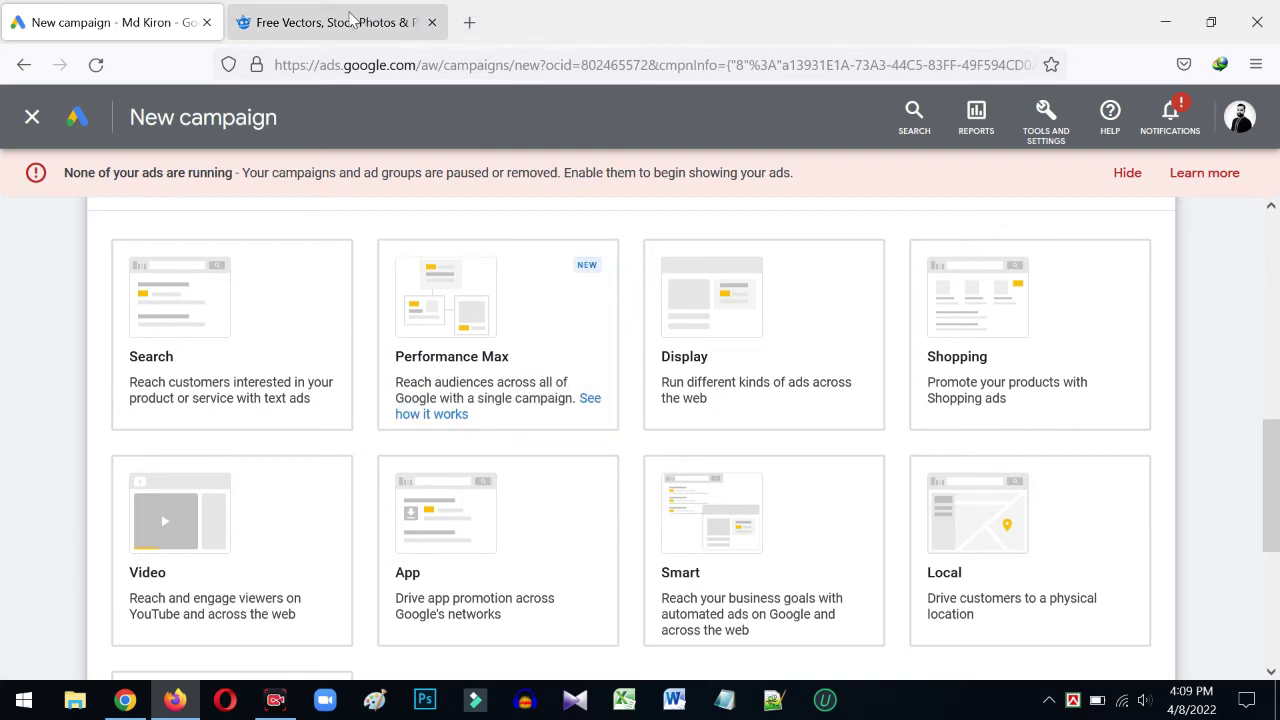
Step: Switch to Chrome and examine the wave arrow symbols, including the details of Wave Arrow Pointing Directly Right
{"action": "left_click", "coordinate": [125, 700]}
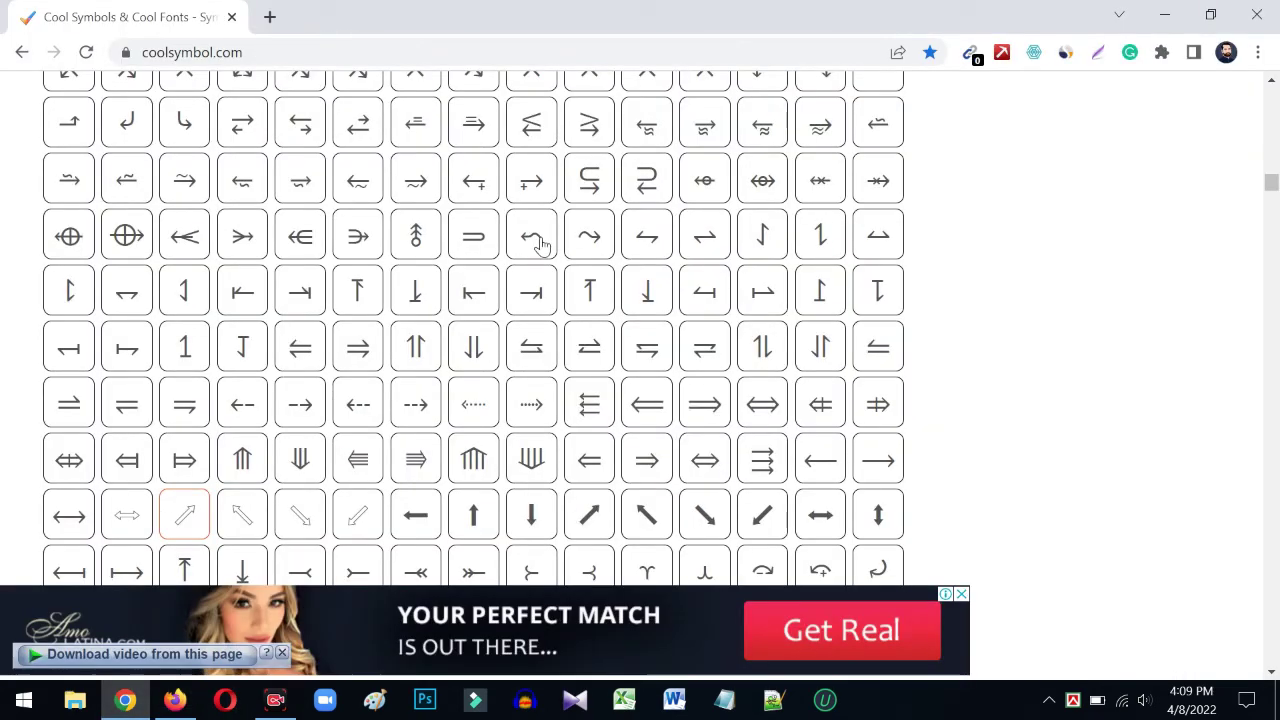
{"action": "left_click", "coordinate": [590, 240]}
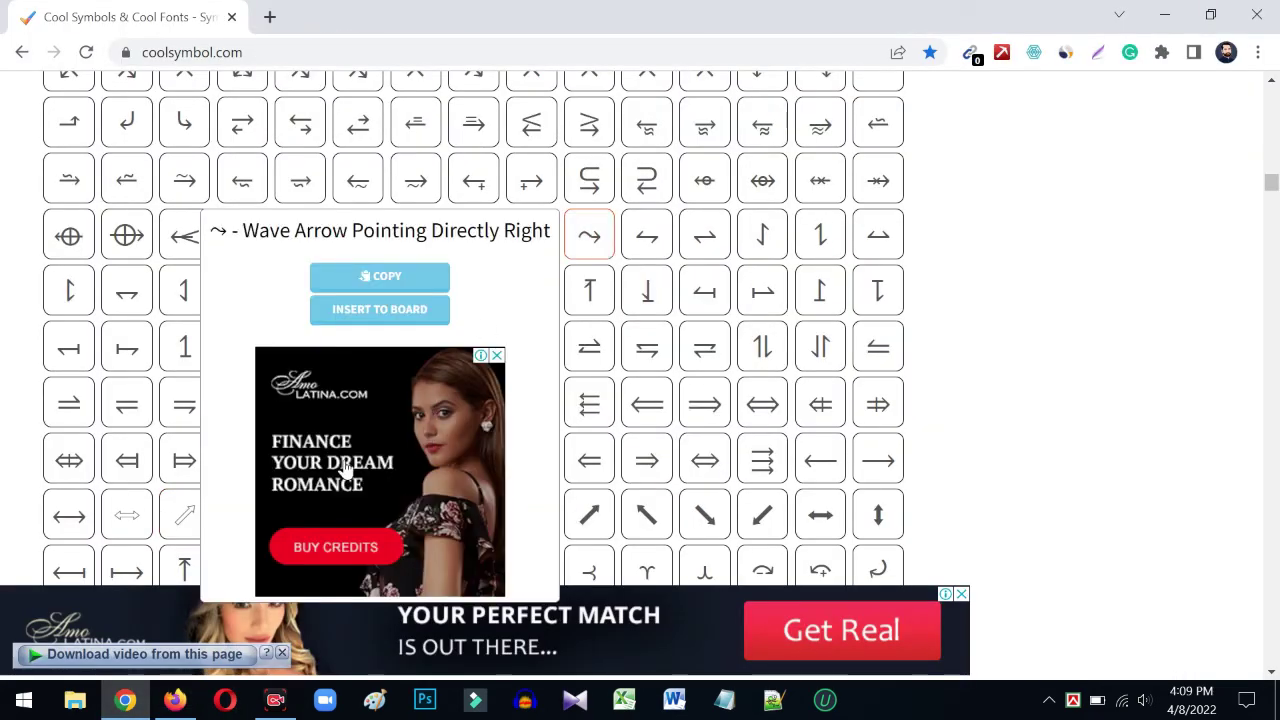
{"action": "scroll", "coordinate": [490, 622], "scroll_direction": "down", "scroll_amount": 1}
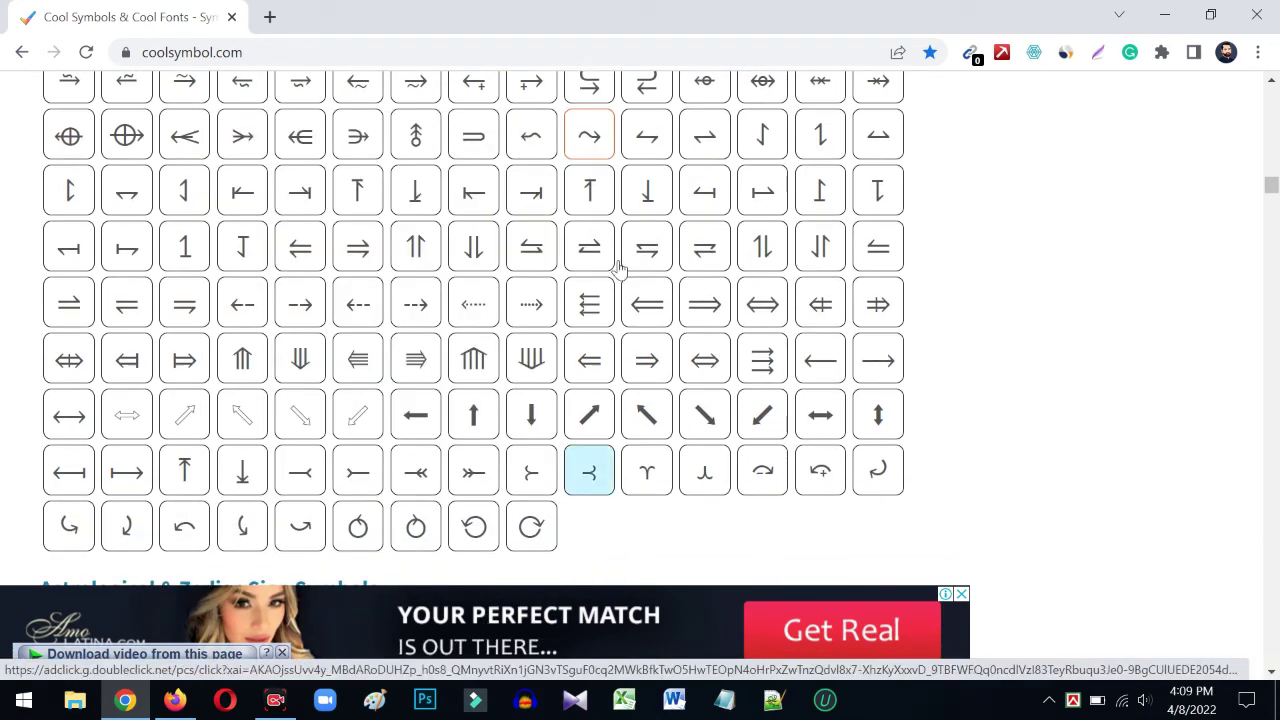
{"action": "left_click", "coordinate": [527, 148]}
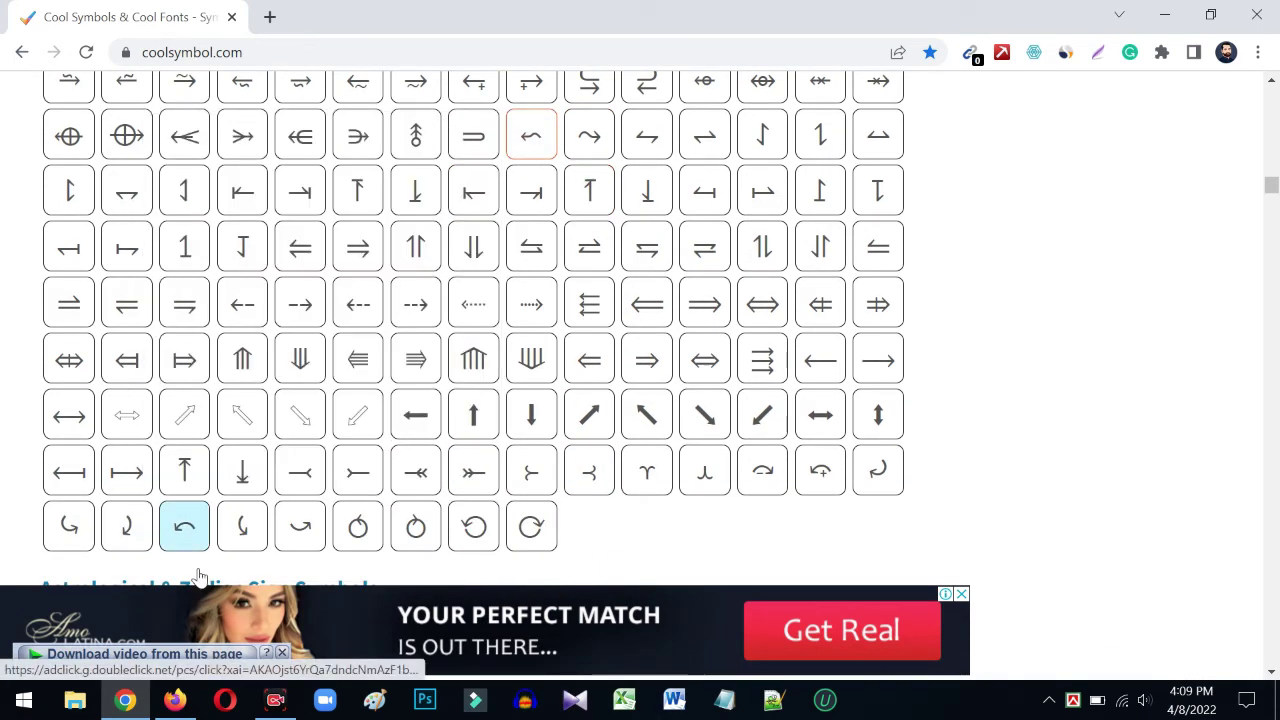
Step: Return to Firefox and examine the descriptions of the campaign types, from Shopping and Video to Local and Discovery
{"action": "key", "text": "alt+Tab"}
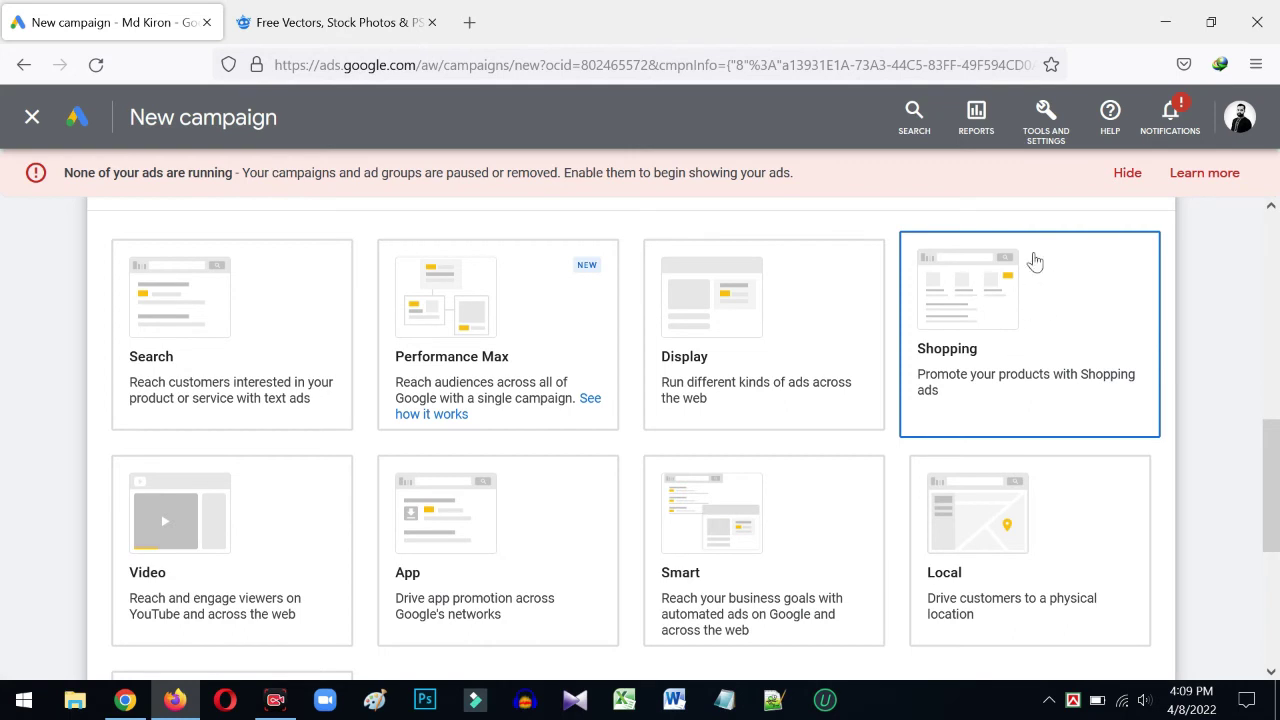
{"action": "scroll", "coordinate": [180, 508], "scroll_direction": "down", "scroll_amount": 2}
{"action": "left_click", "coordinate": [198, 442]}
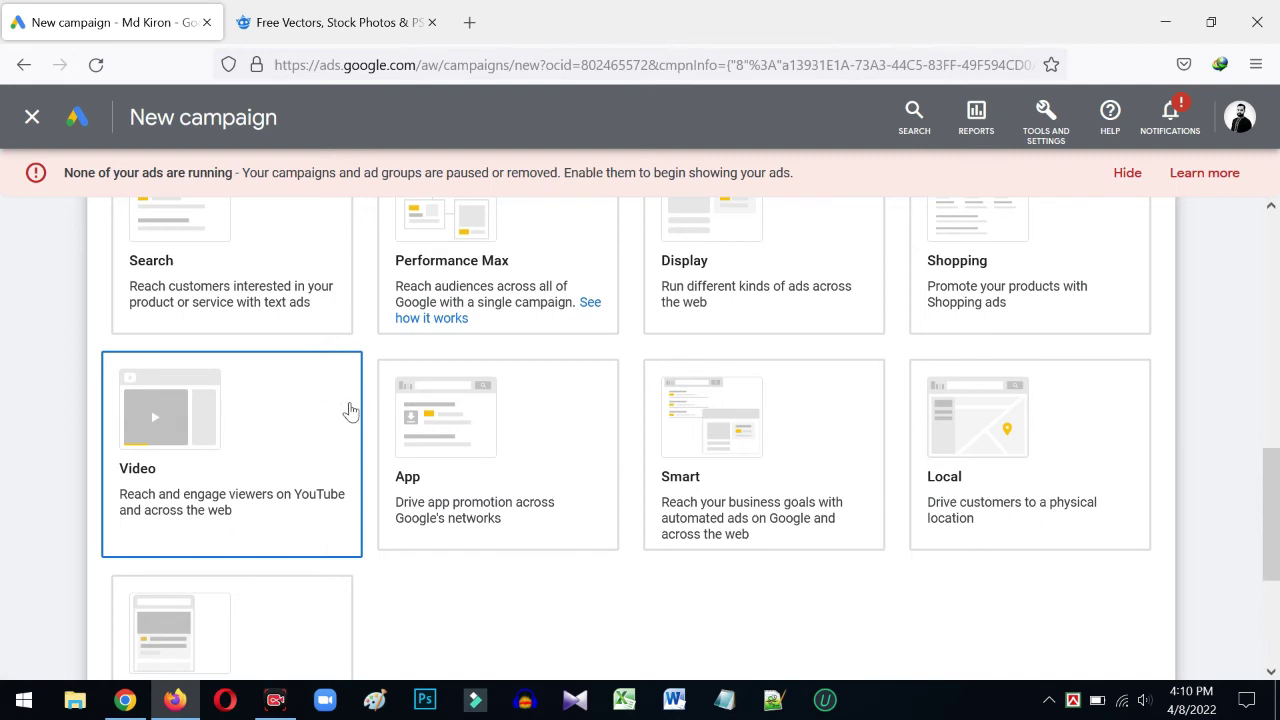
{"action": "scroll", "coordinate": [349, 408], "scroll_direction": "up", "scroll_amount": 2}
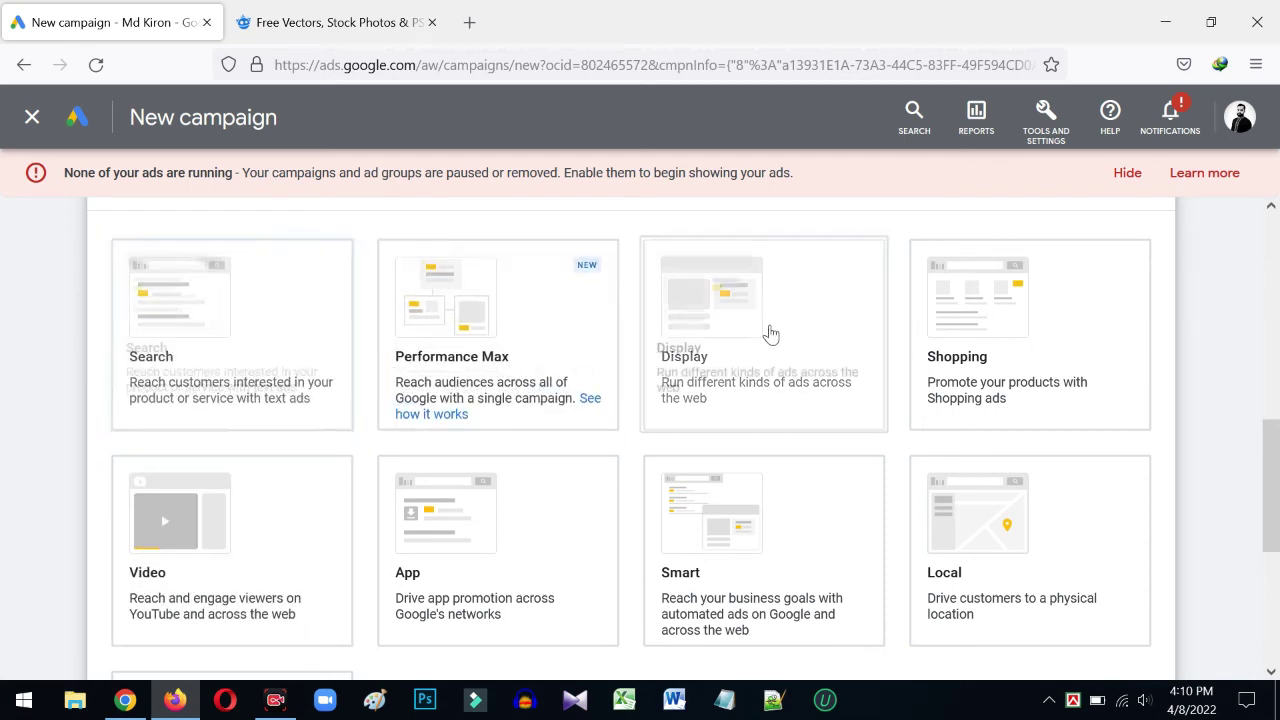
{"action": "scroll", "coordinate": [757, 548], "scroll_direction": "down", "scroll_amount": 2}
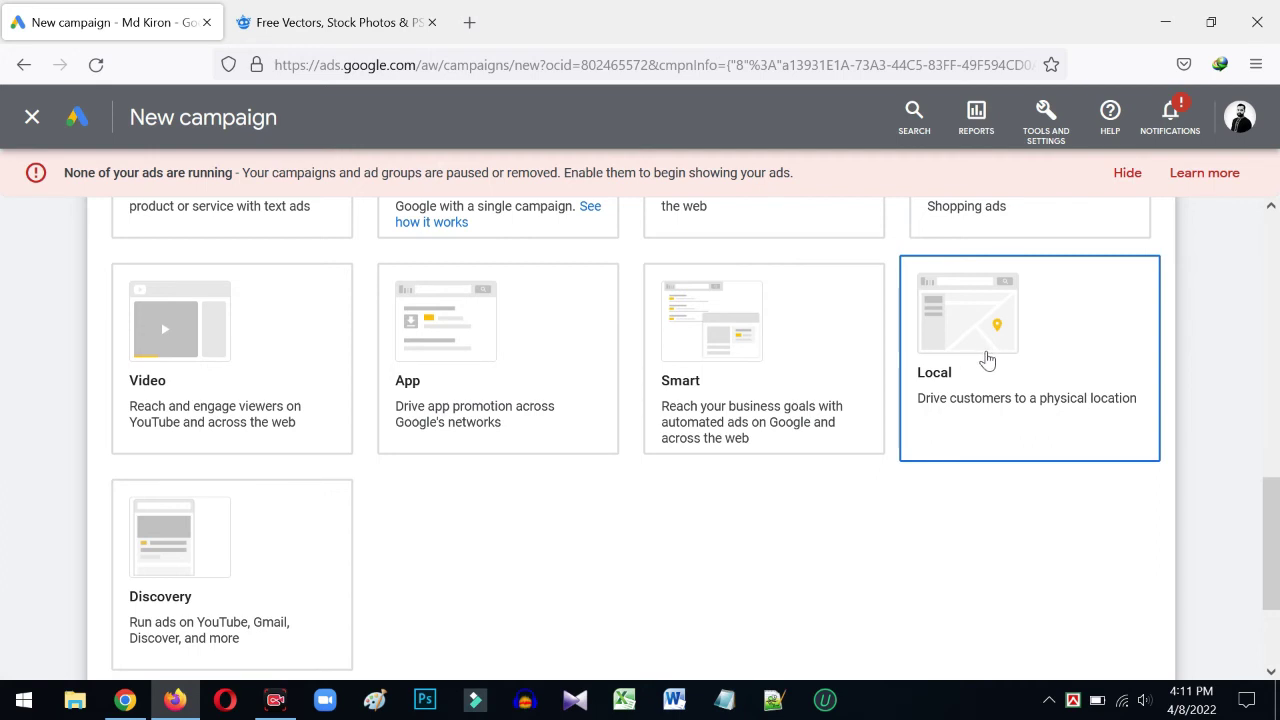
{"action": "scroll", "coordinate": [100, 600], "scroll_direction": "down", "scroll_amount": 1}
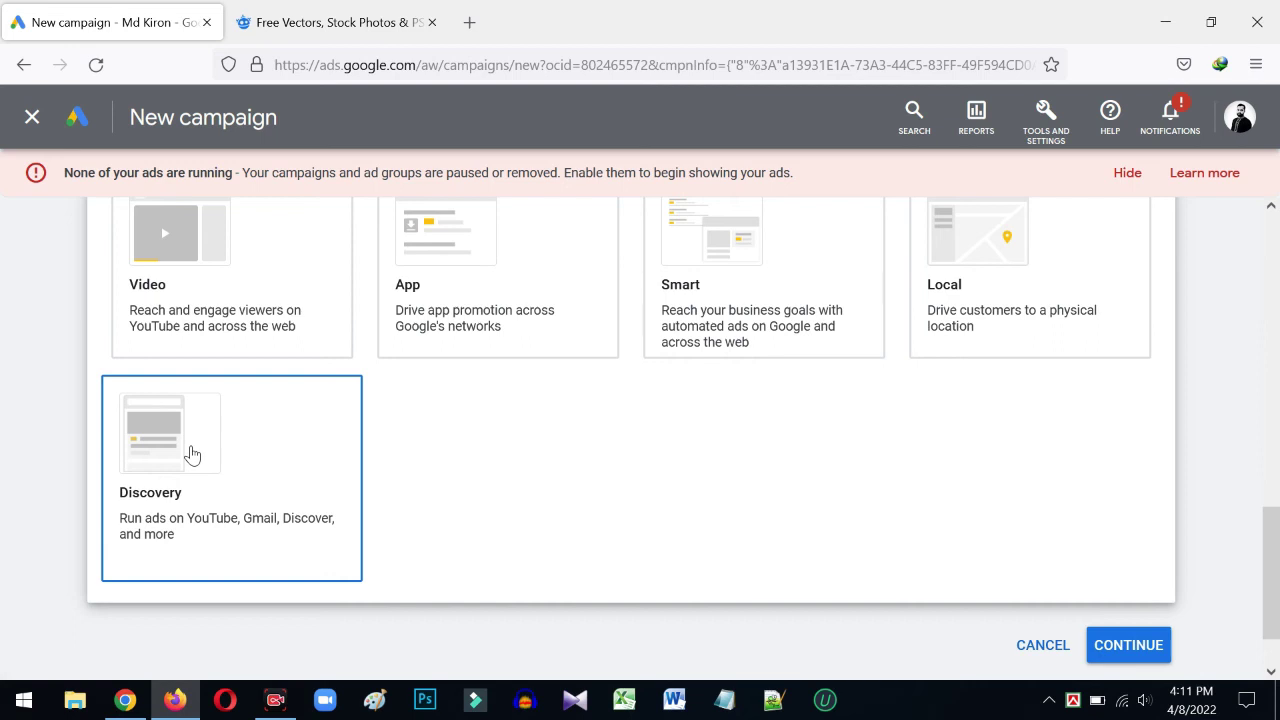
{"action": "left_click", "coordinate": [229, 517]}
Step: Compare the campaign objectives with the Search, Performance Max, Shopping, Video and Discovery campaign types
{"action": "scroll", "coordinate": [499, 435], "scroll_direction": "up", "scroll_amount": 5}
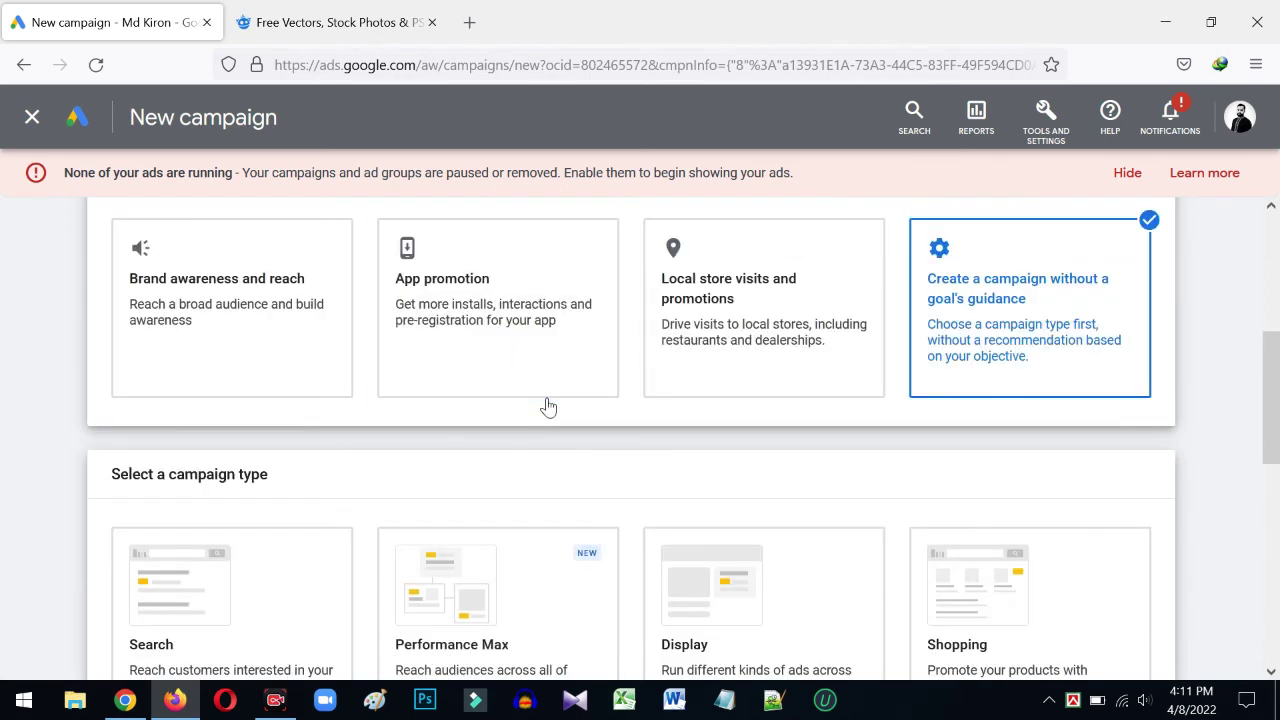
{"action": "scroll", "coordinate": [546, 406], "scroll_direction": "down", "scroll_amount": 4}
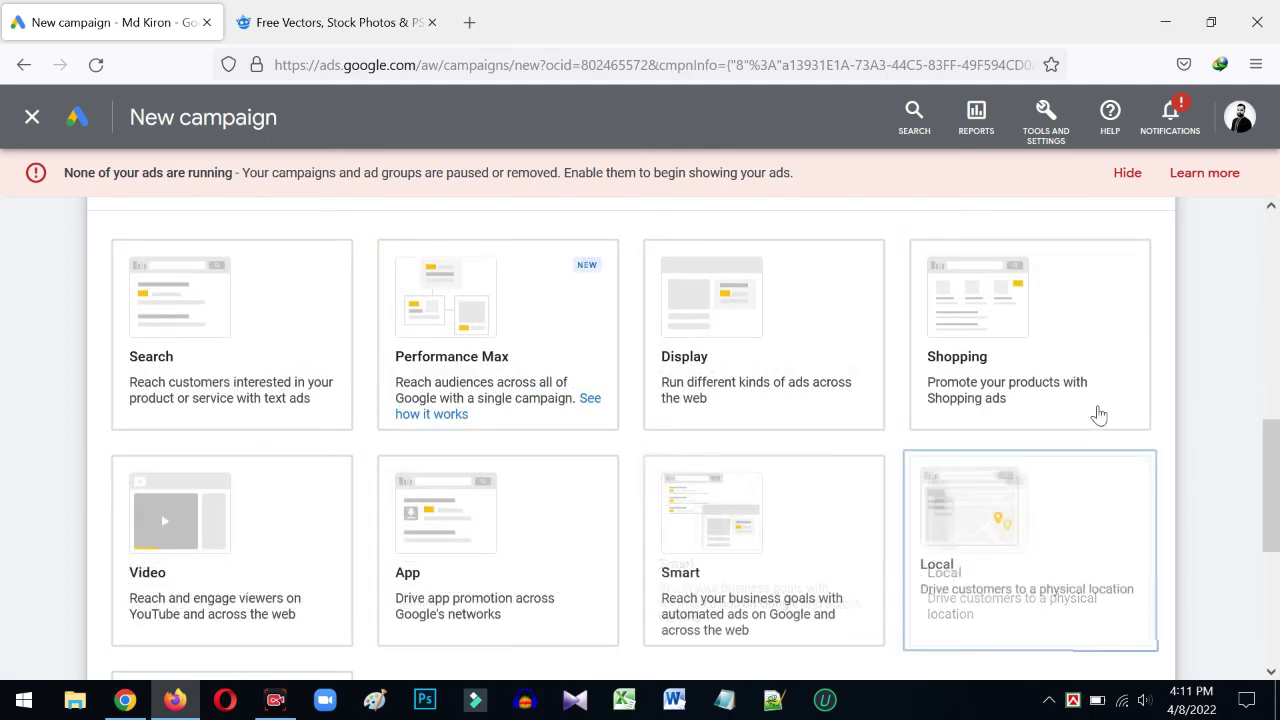
{"action": "scroll", "coordinate": [197, 333], "scroll_direction": "up", "scroll_amount": 5}
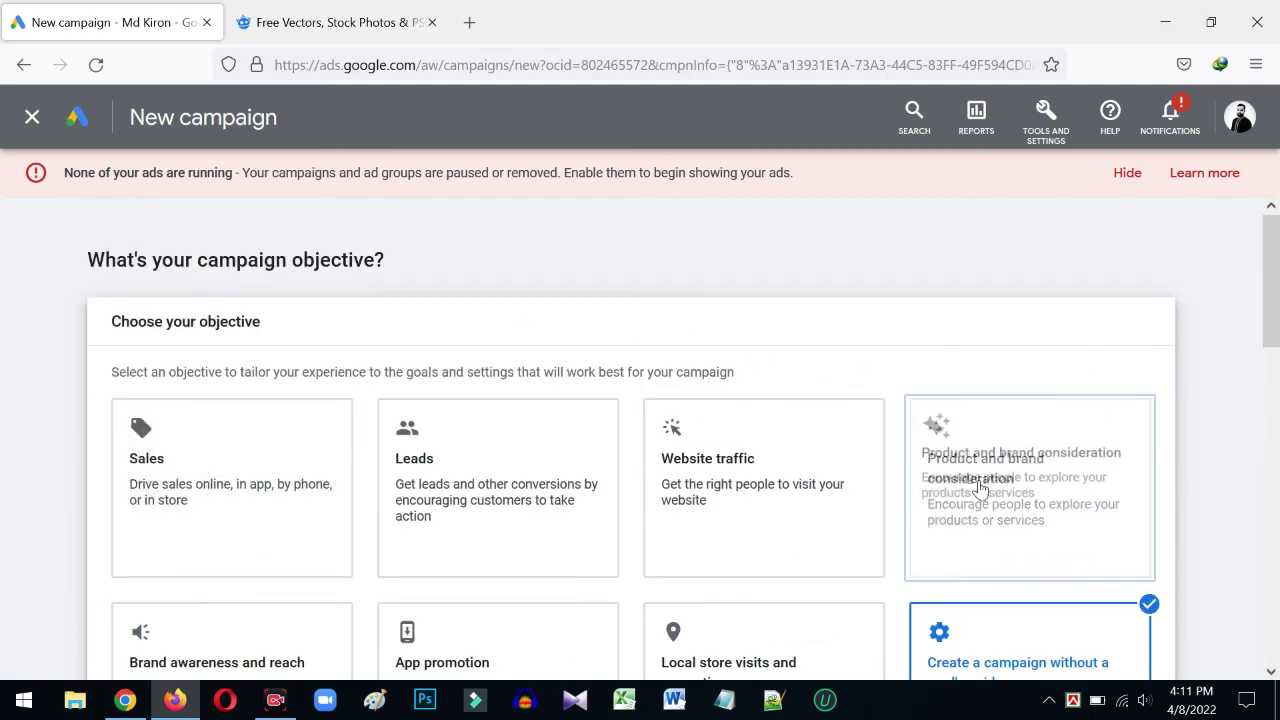
{"action": "scroll", "coordinate": [1020, 551], "scroll_direction": "down", "scroll_amount": 4}
{"action": "scroll", "coordinate": [1025, 557], "scroll_direction": "down", "scroll_amount": 2}
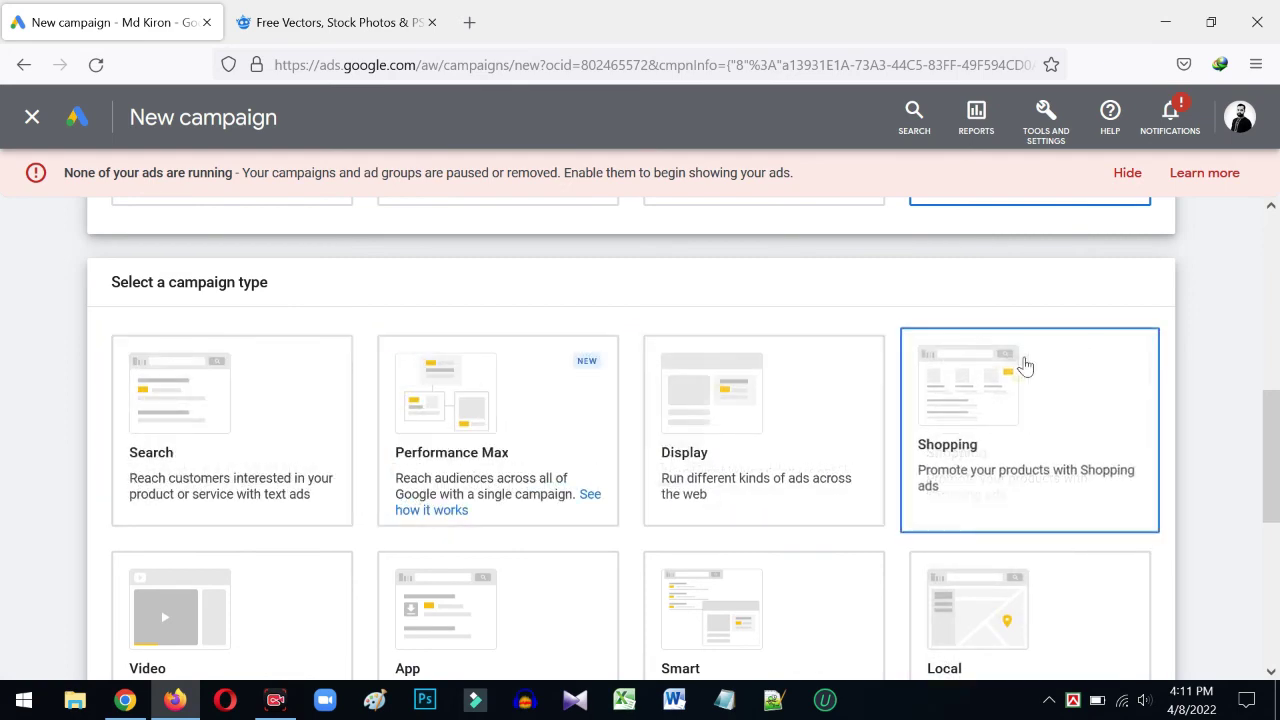
{"action": "scroll", "coordinate": [1023, 400], "scroll_direction": "down", "scroll_amount": 2}
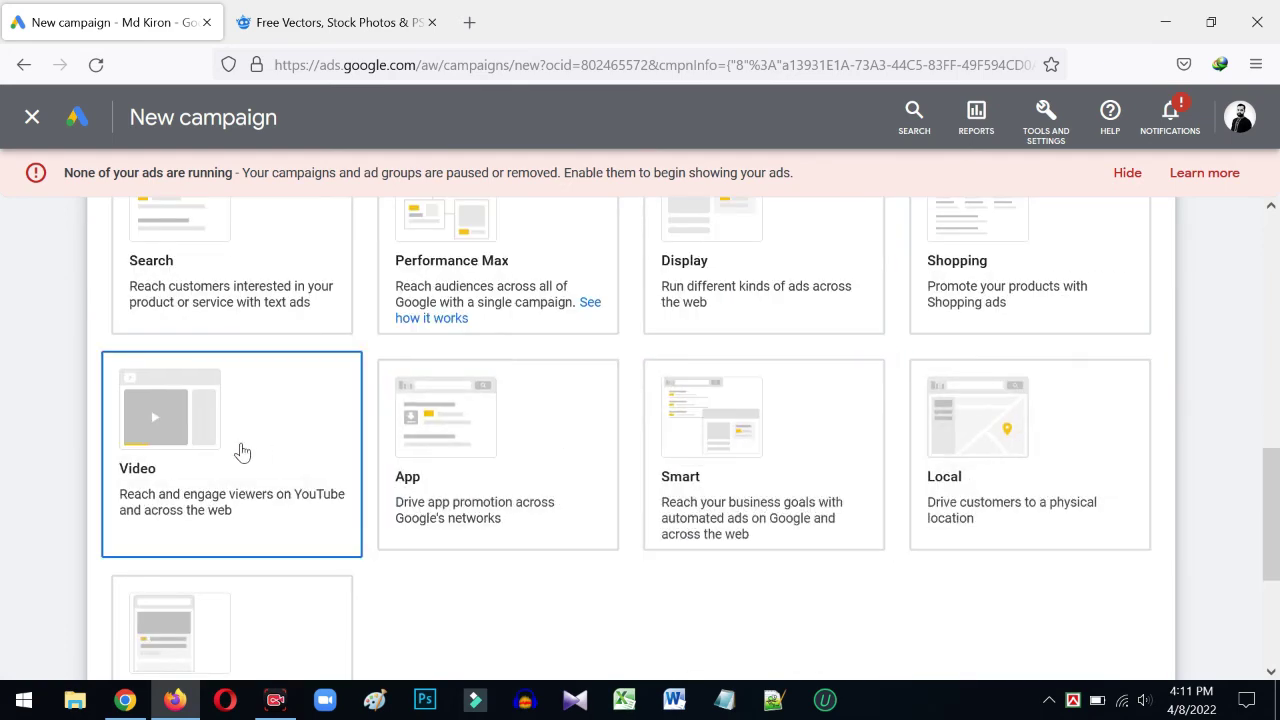
{"action": "scroll", "coordinate": [249, 529], "scroll_direction": "down", "scroll_amount": 1}
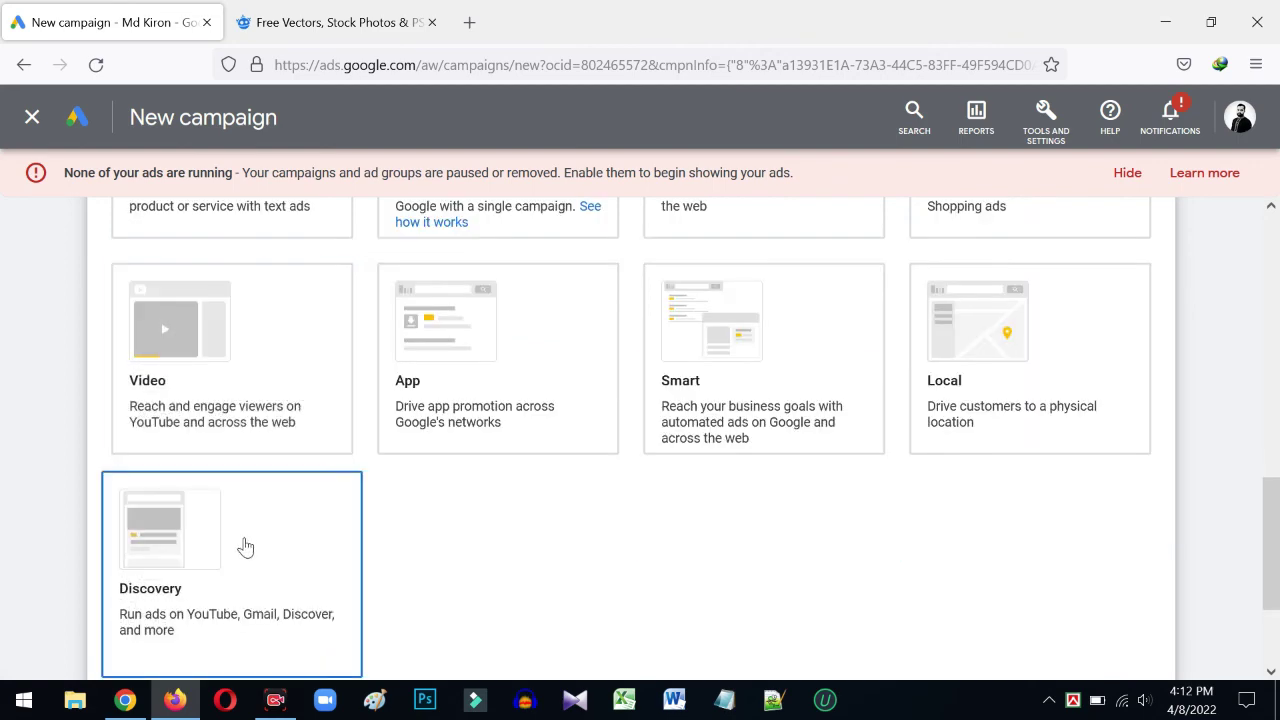
{"action": "scroll", "coordinate": [249, 540], "scroll_direction": "up", "scroll_amount": 2}
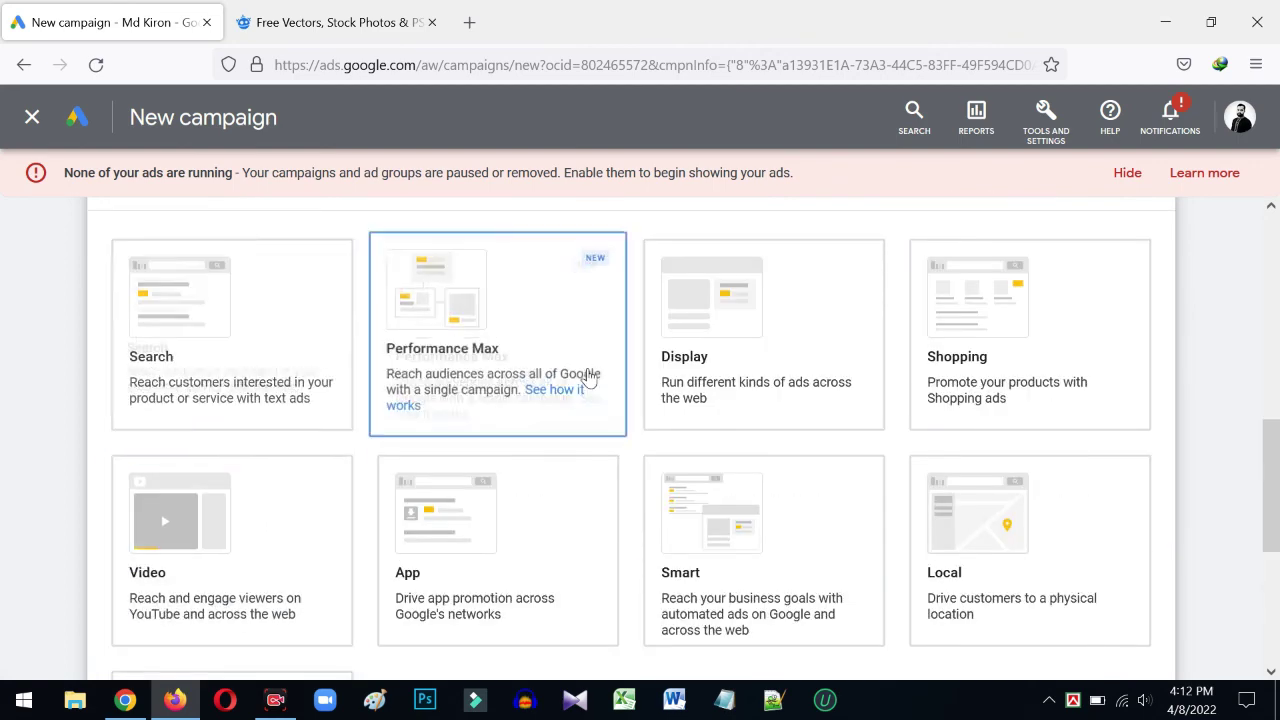
{"action": "scroll", "coordinate": [700, 420], "scroll_direction": "down", "scroll_amount": 1}
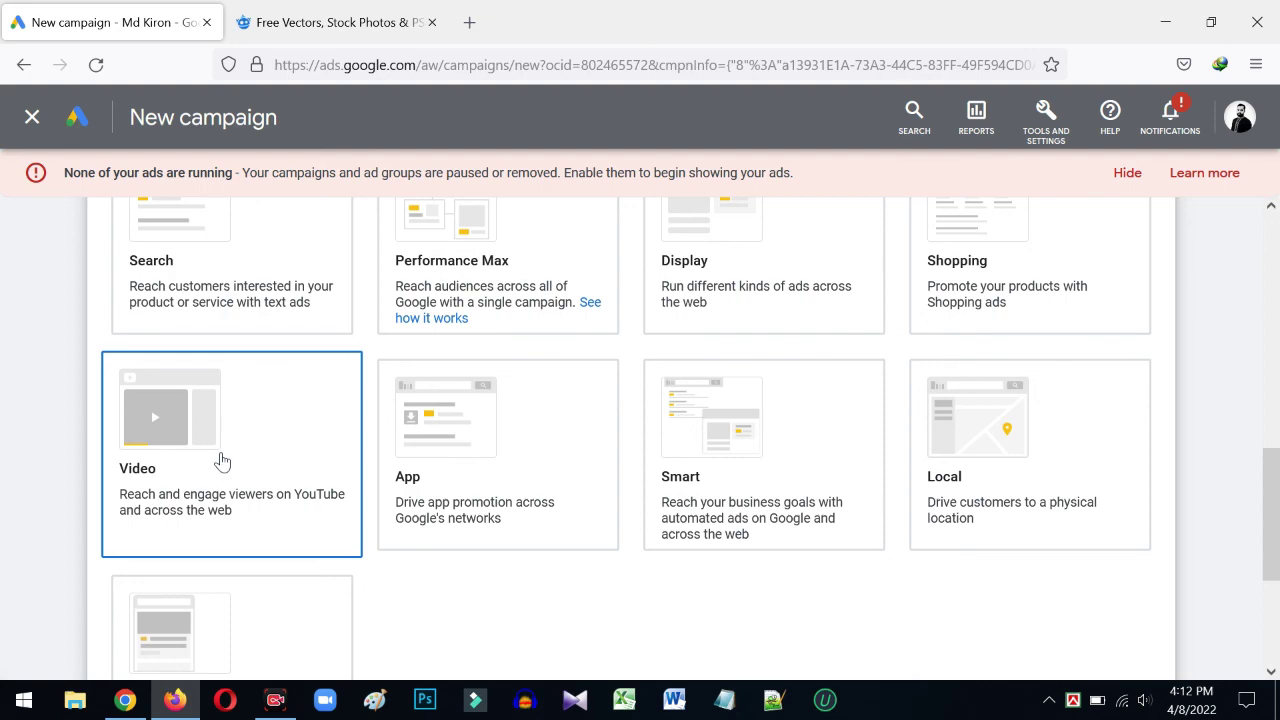
Step: Go from the Website traffic objective down through the Display, Smart, Local and Discovery campaign types to compare their descriptions
{"action": "scroll", "coordinate": [581, 413], "scroll_direction": "up", "scroll_amount": 3}
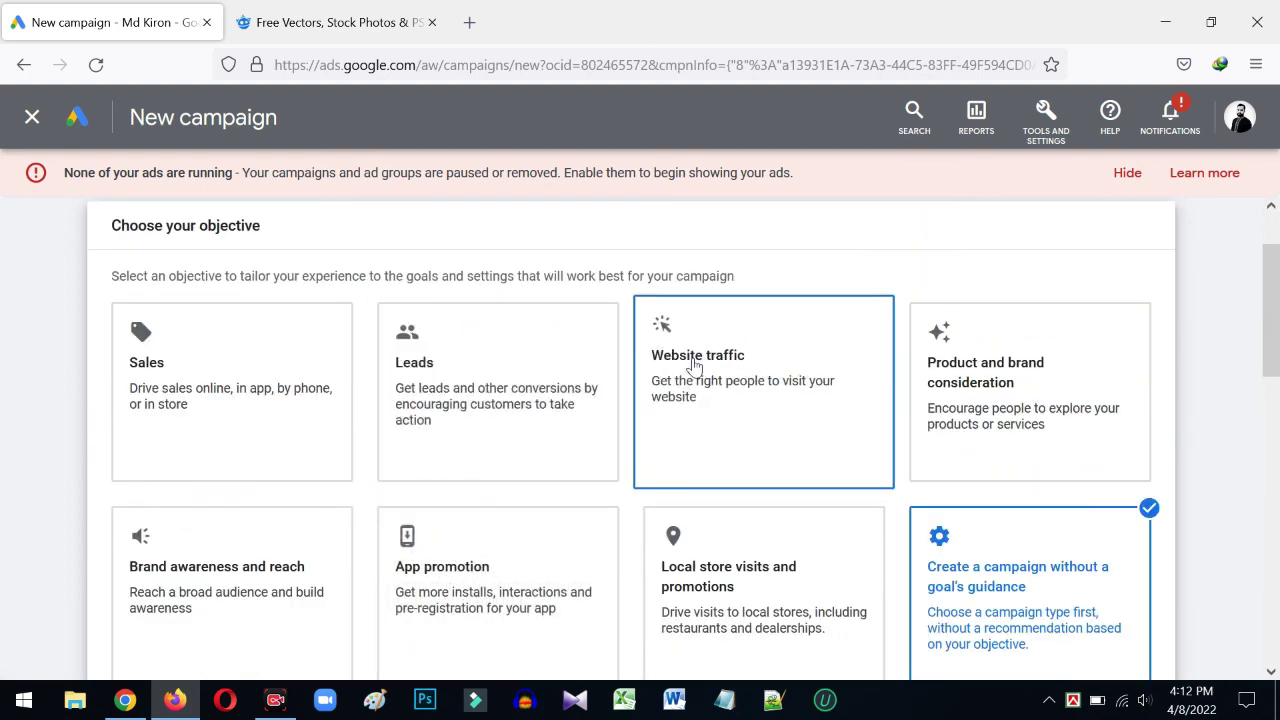
{"action": "left_click", "coordinate": [766, 330]}
{"action": "scroll", "coordinate": [748, 374], "scroll_direction": "down", "scroll_amount": 4}
{"action": "left_click", "coordinate": [754, 440]}
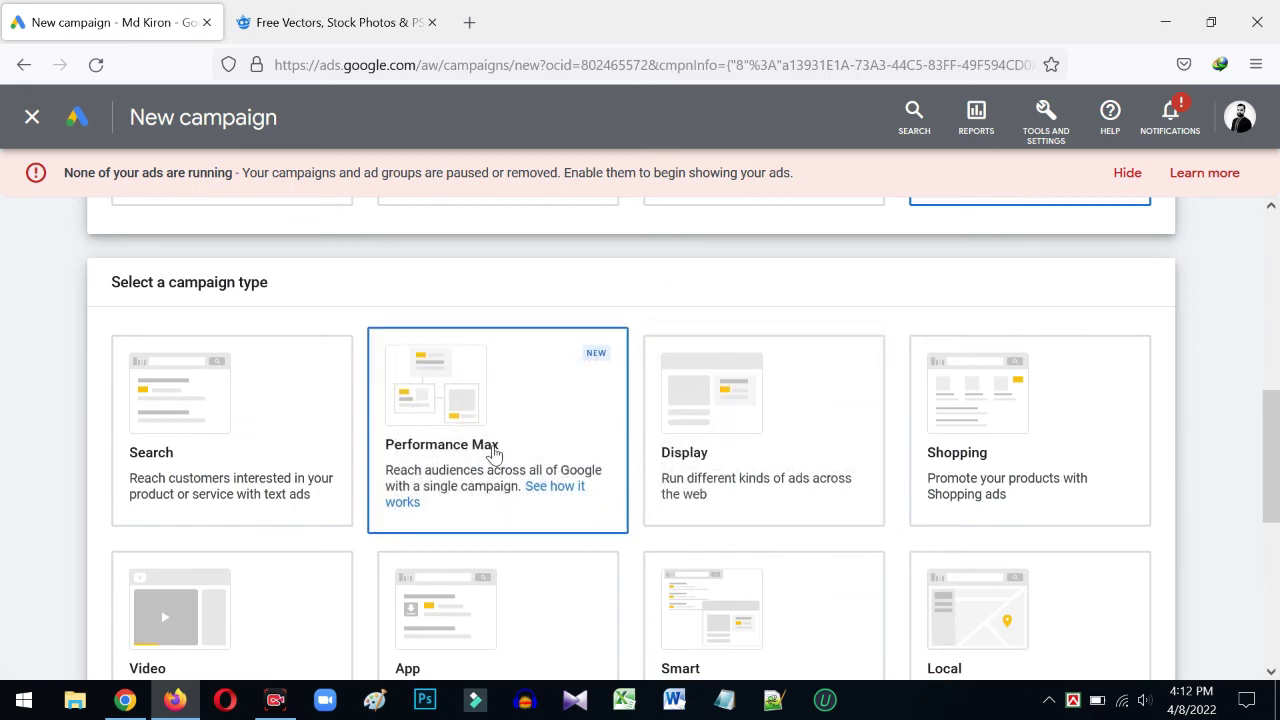
{"action": "scroll", "coordinate": [874, 446], "scroll_direction": "down", "scroll_amount": 2}
{"action": "left_click", "coordinate": [874, 440]}
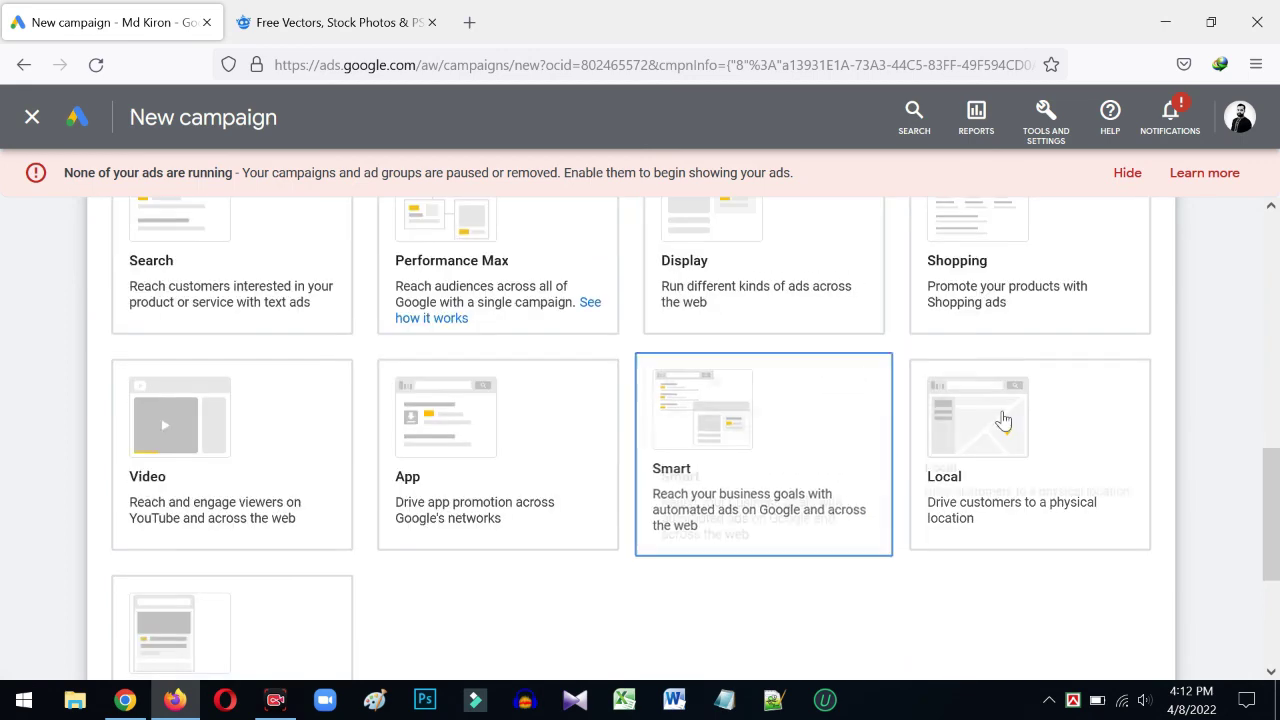
{"action": "left_click", "coordinate": [1000, 420]}
{"action": "scroll", "coordinate": [663, 418], "scroll_direction": "down", "scroll_amount": 2}
{"action": "left_click", "coordinate": [263, 477]}
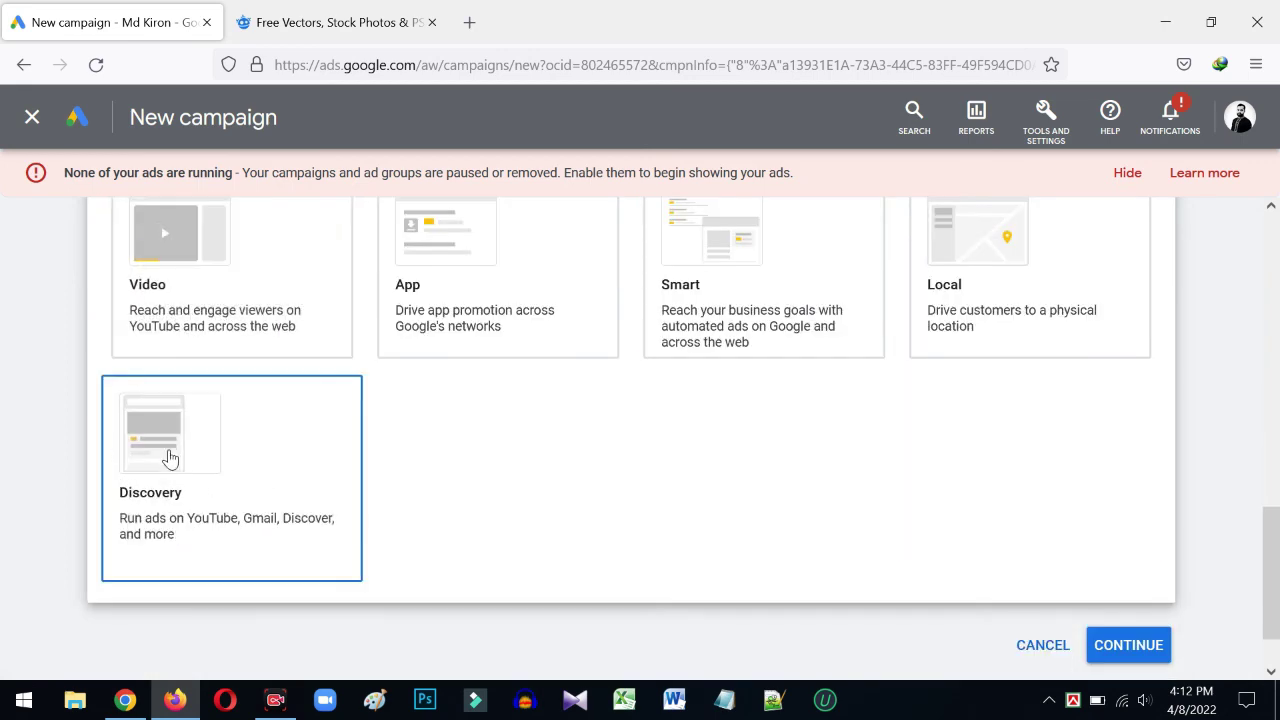
Step: Go back over the Video, Local, Shopping, Display and Search campaign types up to the campaign objectives
{"action": "scroll", "coordinate": [294, 466], "scroll_direction": "up", "scroll_amount": 1}
{"action": "left_click", "coordinate": [280, 409]}
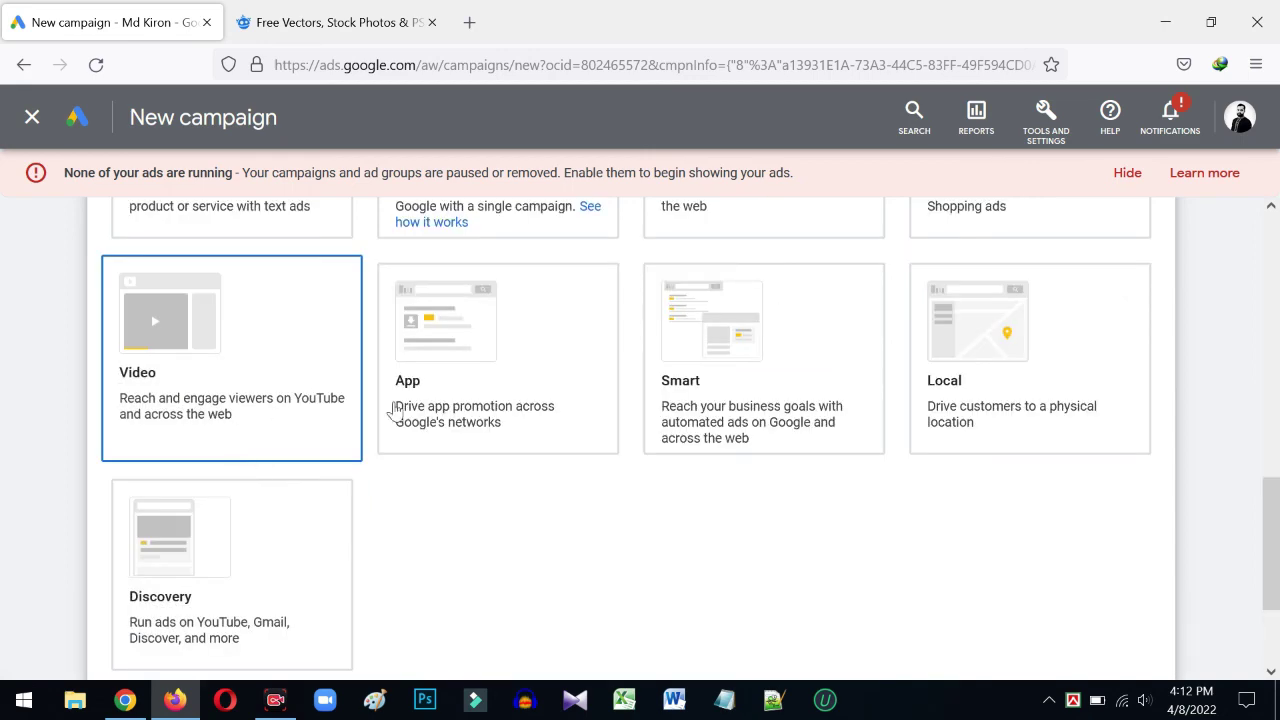
{"action": "left_click", "coordinate": [1080, 346]}
{"action": "scroll", "coordinate": [1080, 346], "scroll_direction": "up", "scroll_amount": 2}
{"action": "left_click", "coordinate": [1073, 348]}
{"action": "left_click", "coordinate": [780, 350]}
{"action": "left_click", "coordinate": [194, 354]}
{"action": "scroll", "coordinate": [194, 354], "scroll_direction": "up", "scroll_amount": 5}
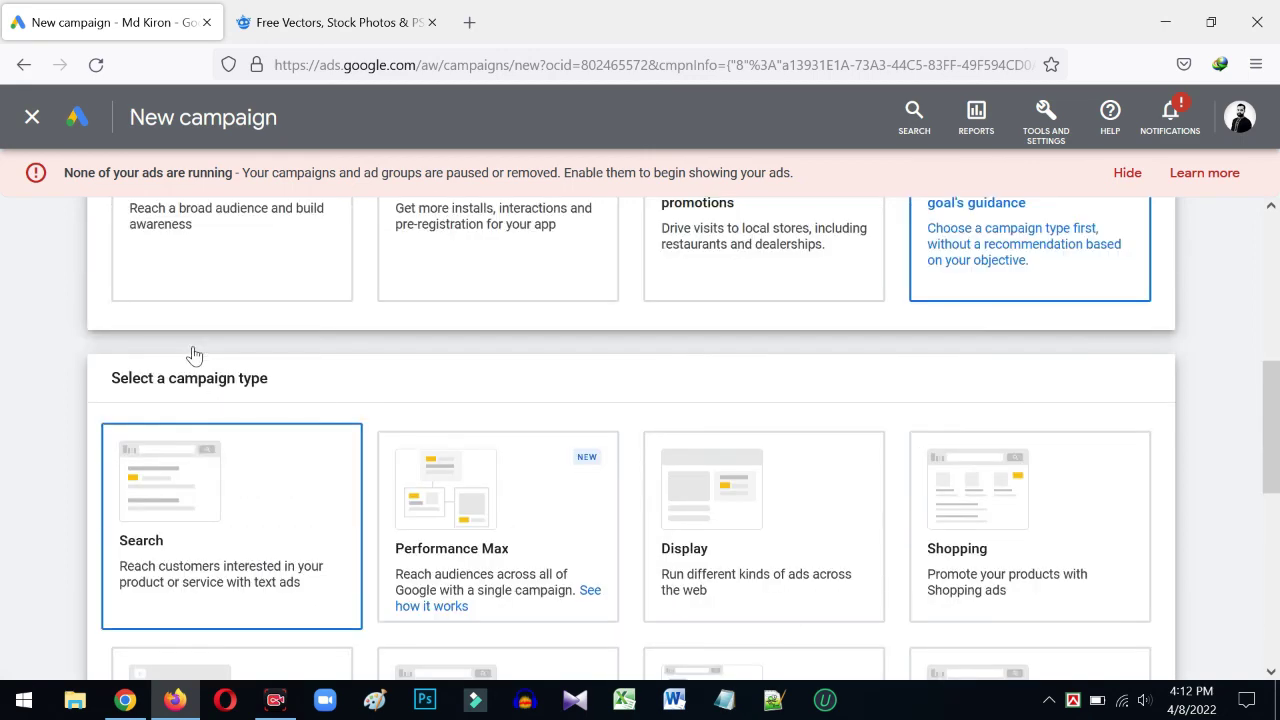